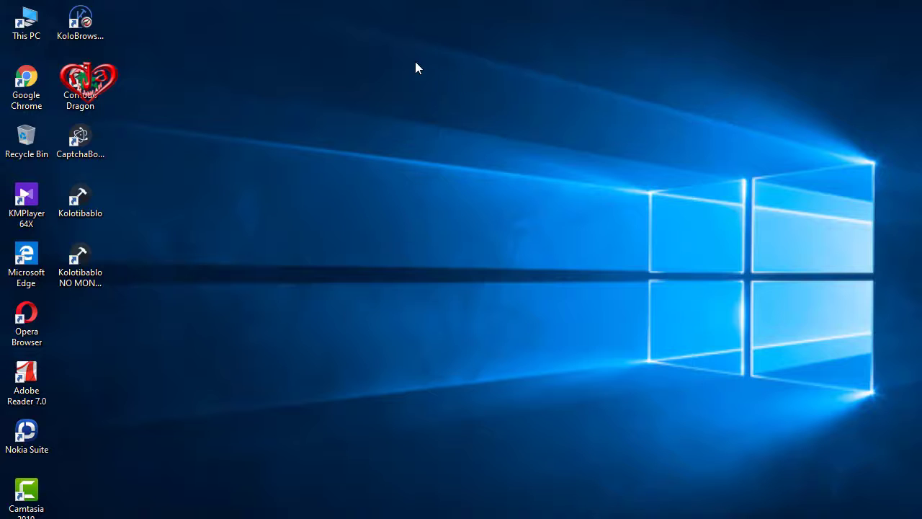
Refresh the Windows 10 desktop three times from its right-click menu
right_click(415, 62)
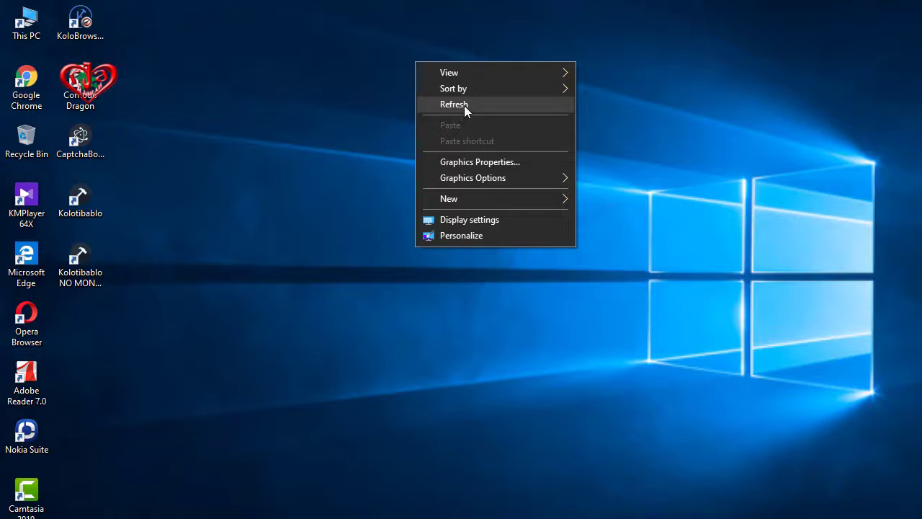
left_click(463, 108)
right_click(372, 62)
left_click(426, 107)
right_click(354, 85)
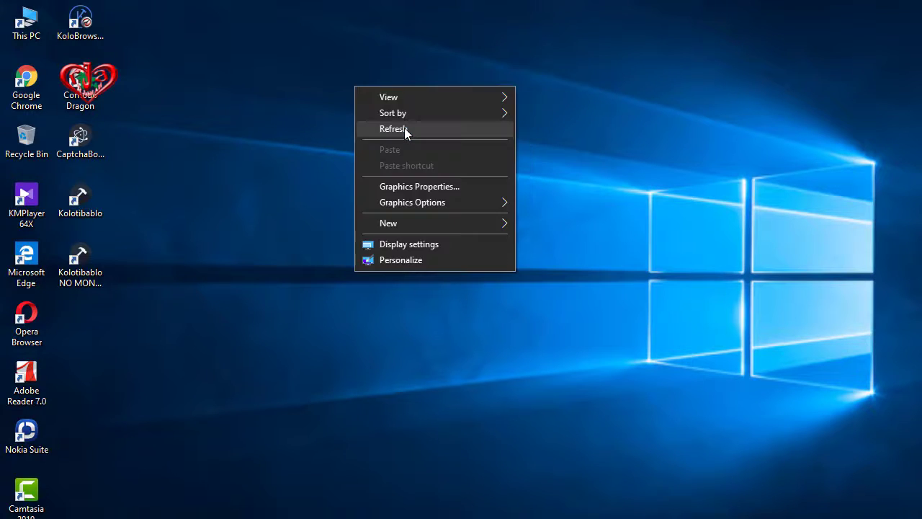
left_click(408, 128)
Launch Adobe Photoshop 2020 from the Start menu
left_click(12, 509)
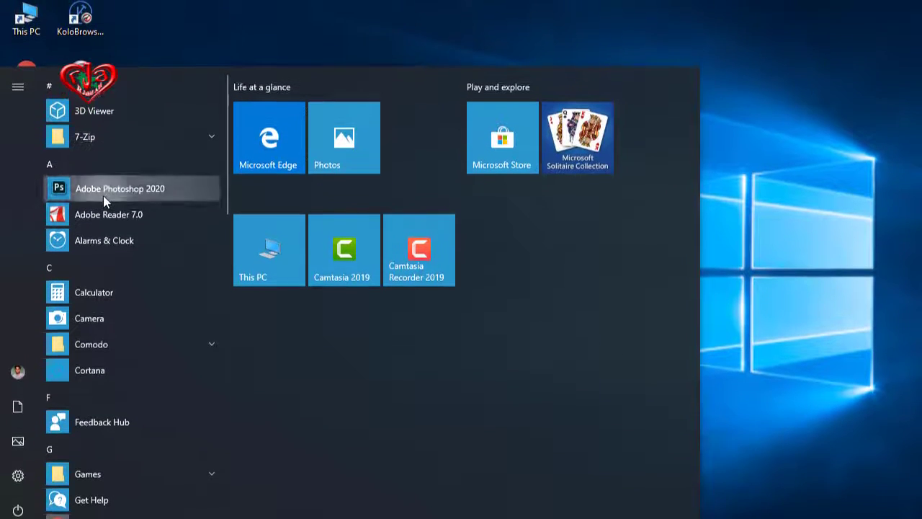
left_click(103, 198)
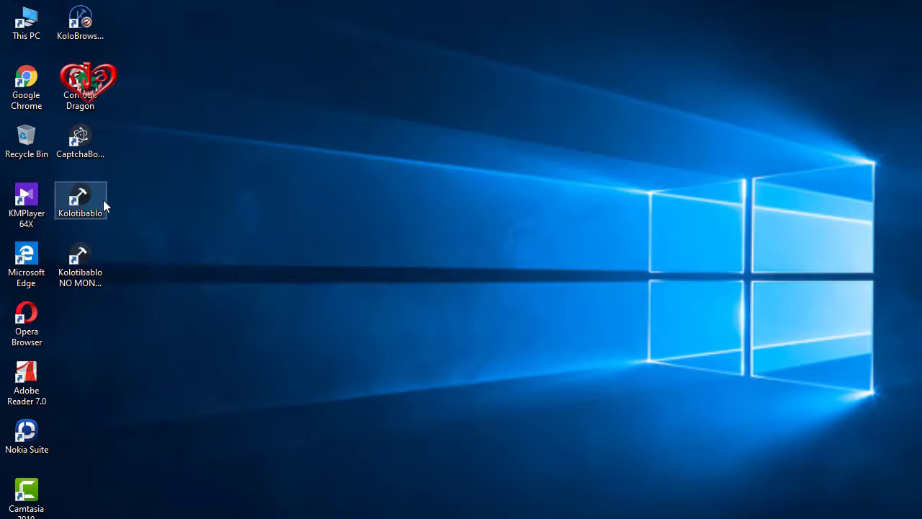
double_click(104, 201)
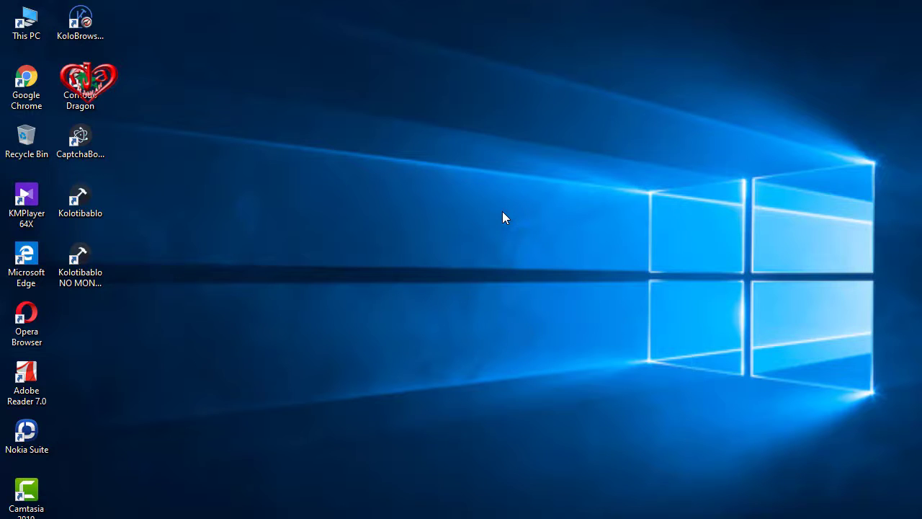
Refresh the desktop twice more while Photoshop's splash screen finishes loading
right_click(386, 134)
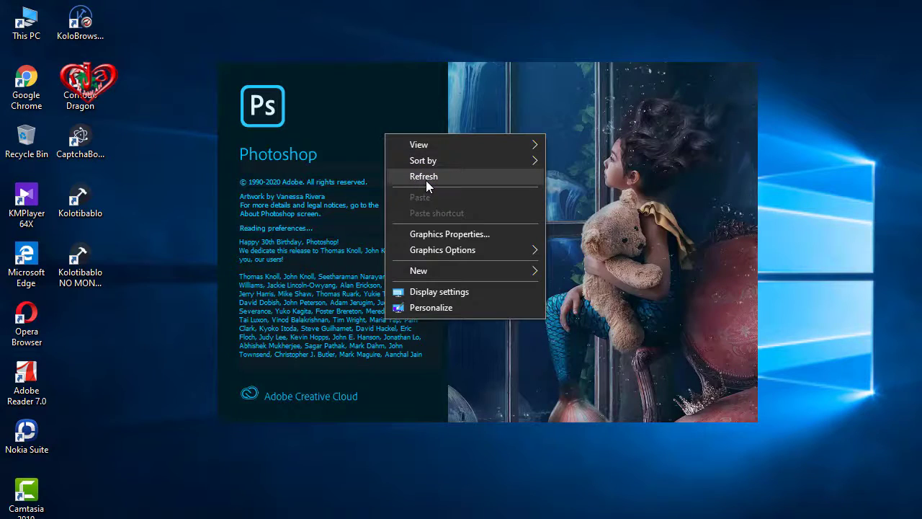
left_click(426, 180)
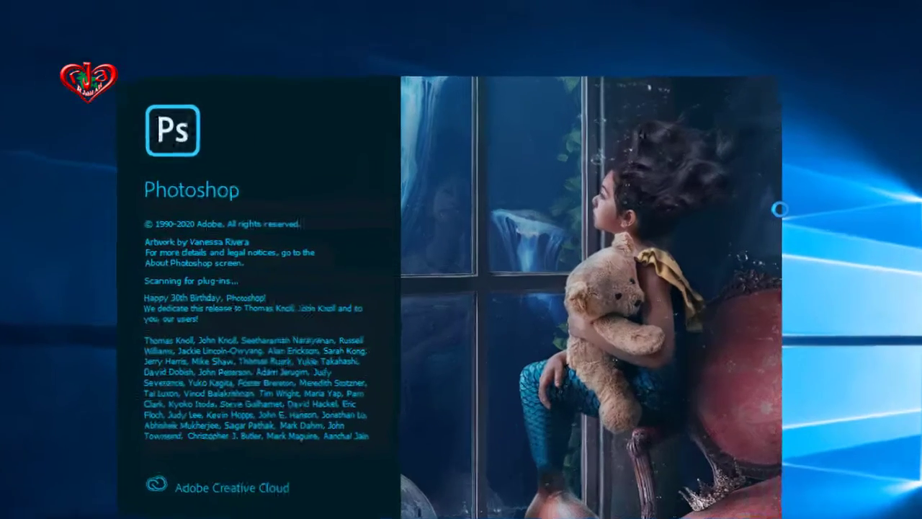
right_click(878, 138)
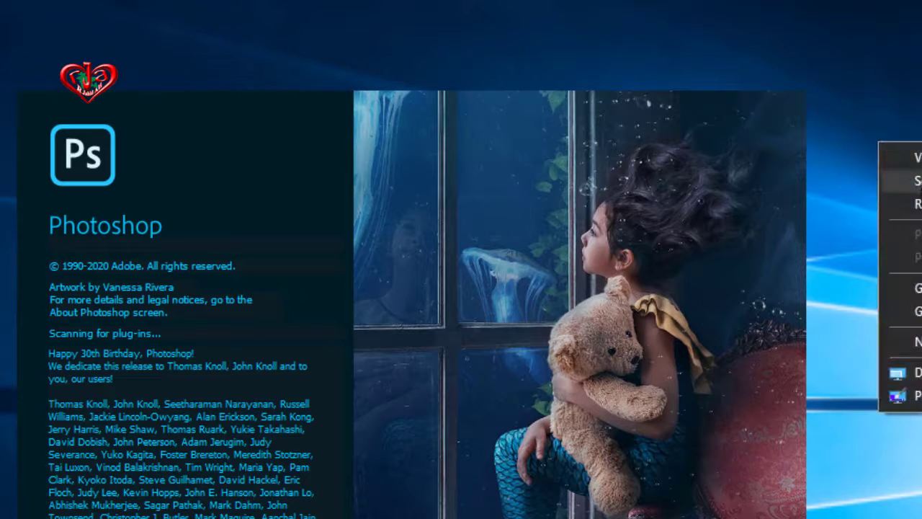
left_click(901, 203)
right_click(902, 89)
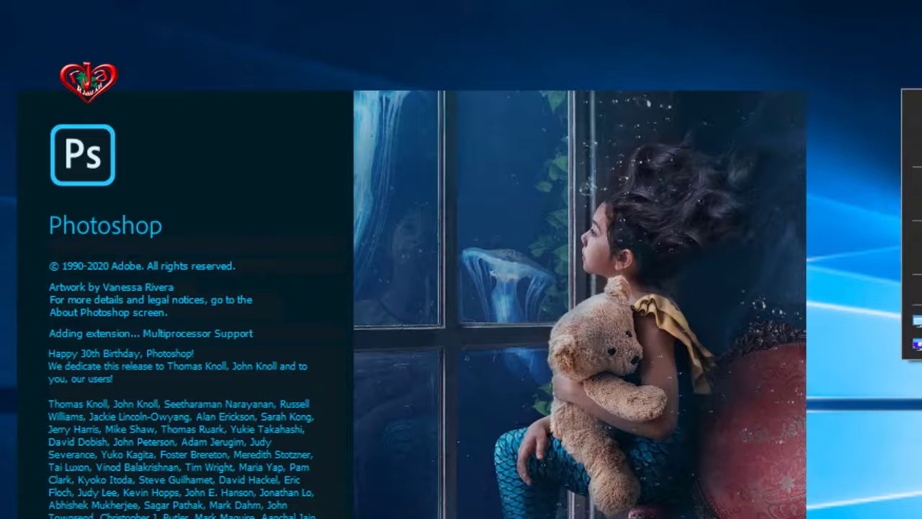
left_click(912, 152)
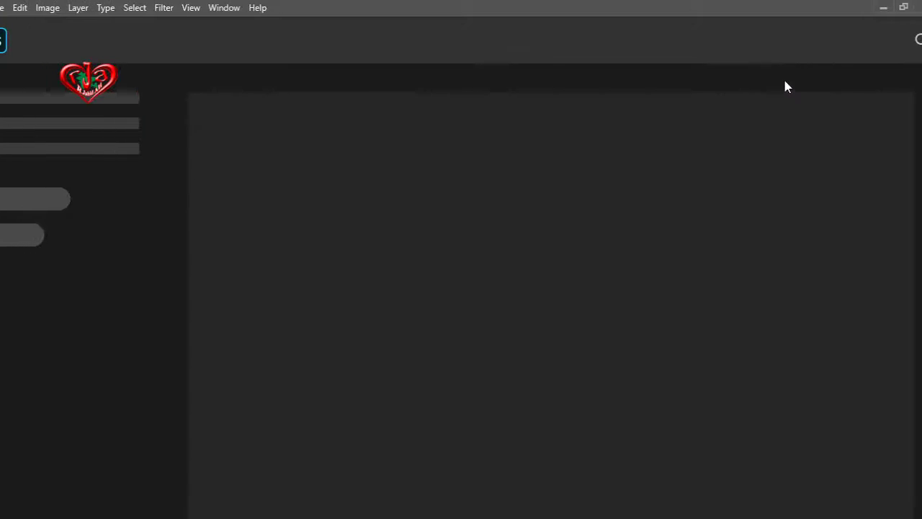
View the Photoshop version (21.1.3 Release) under Help, then close it back to Home
left_click(310, 8)
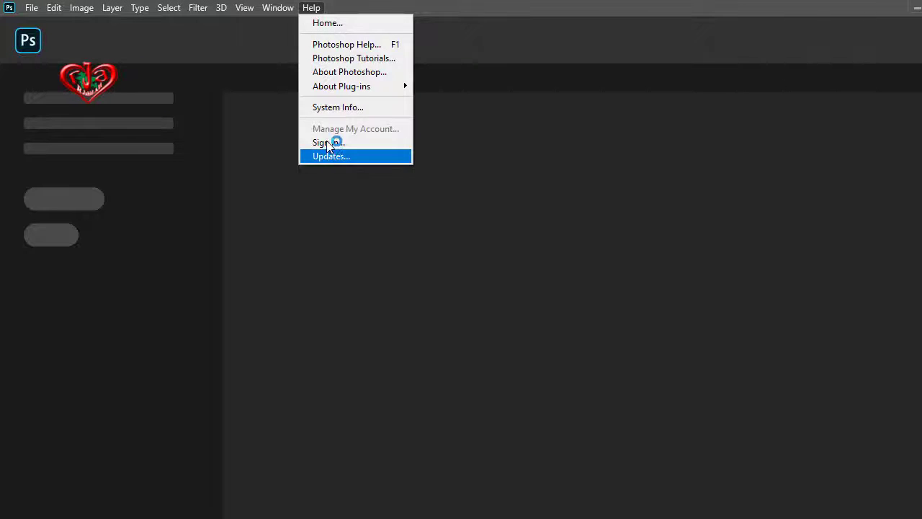
left_click(335, 90)
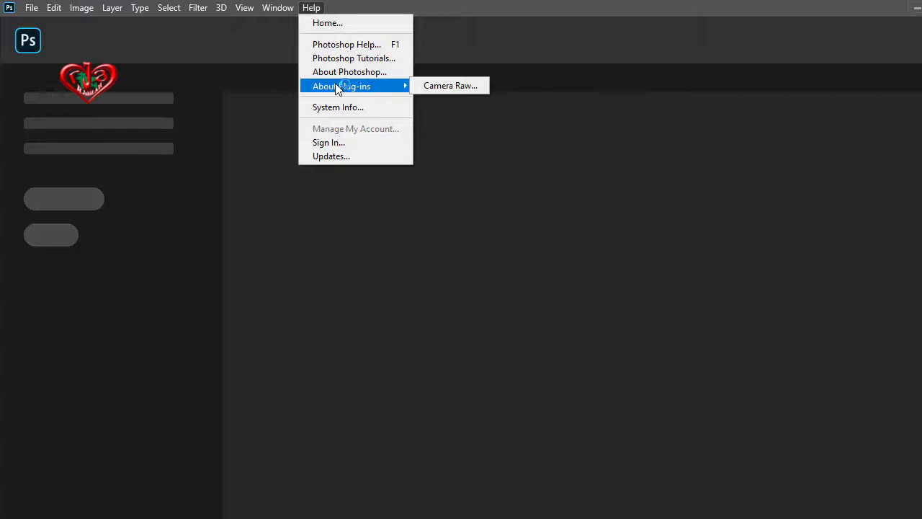
left_click(340, 75)
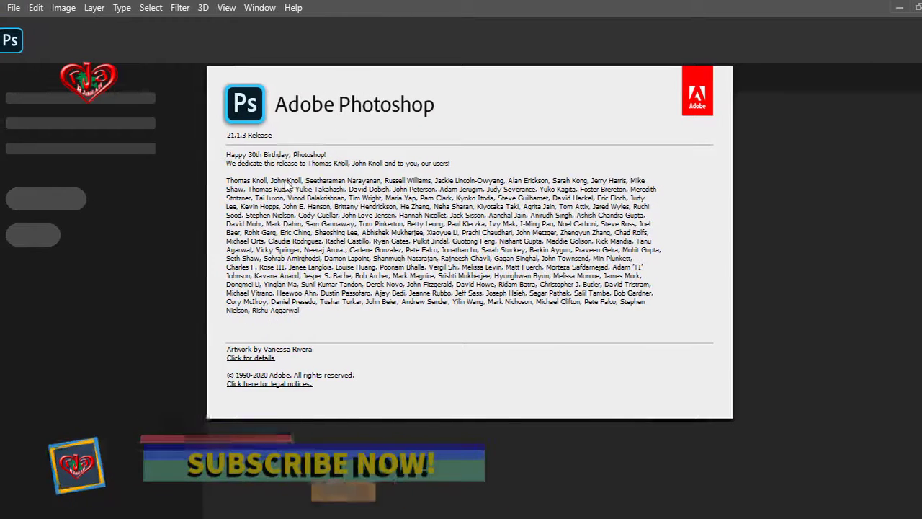
left_click(261, 141)
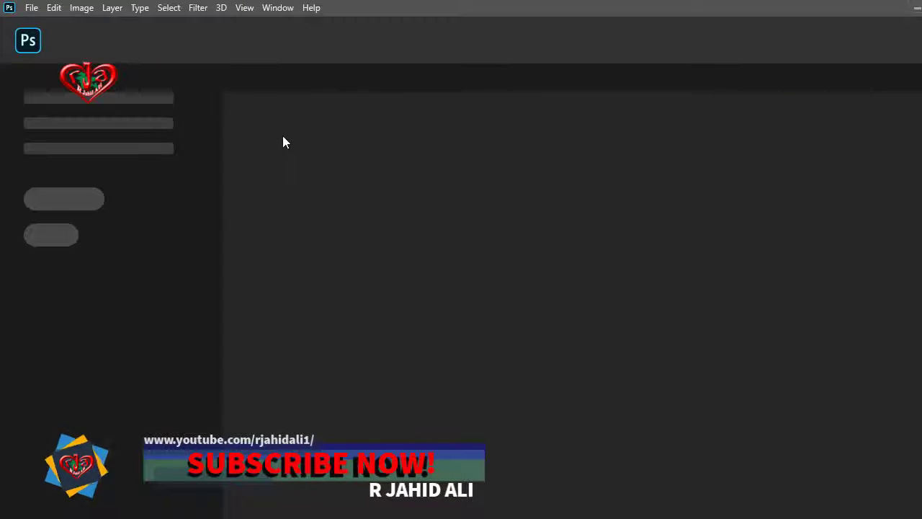
left_click(311, 8)
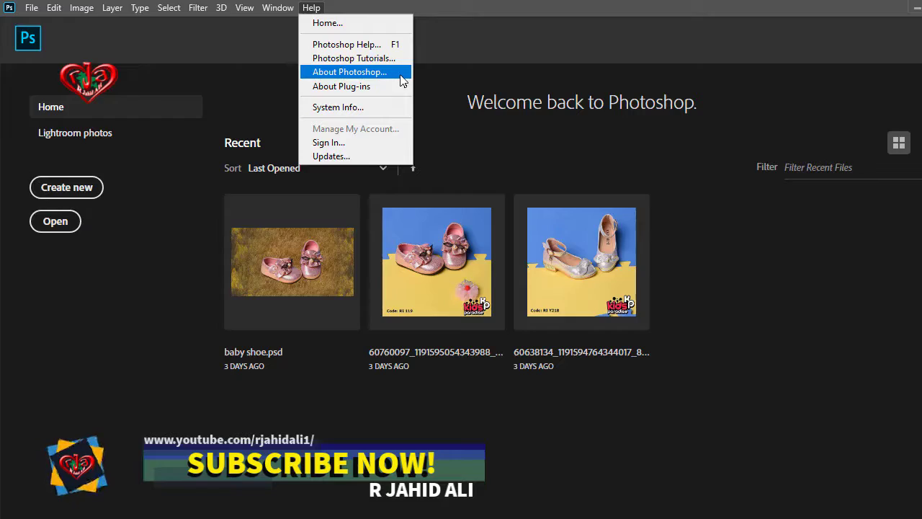
left_click(401, 75)
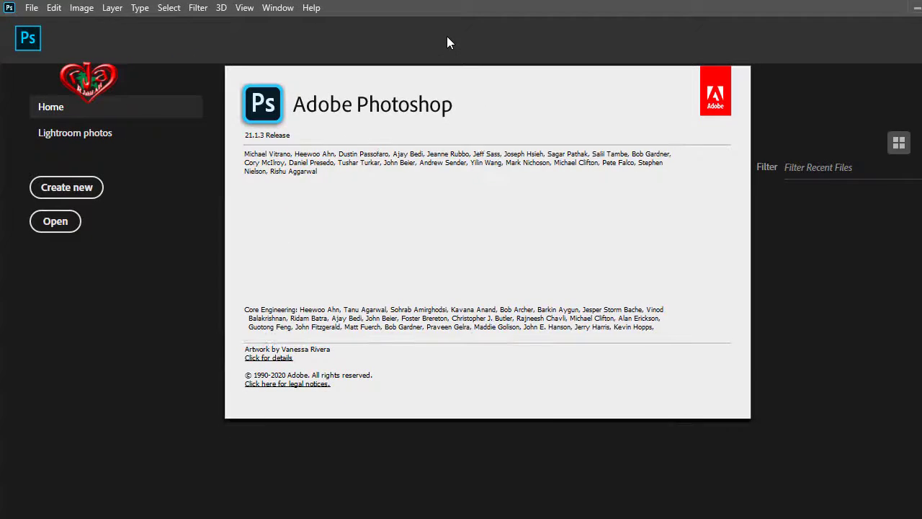
left_click(447, 36)
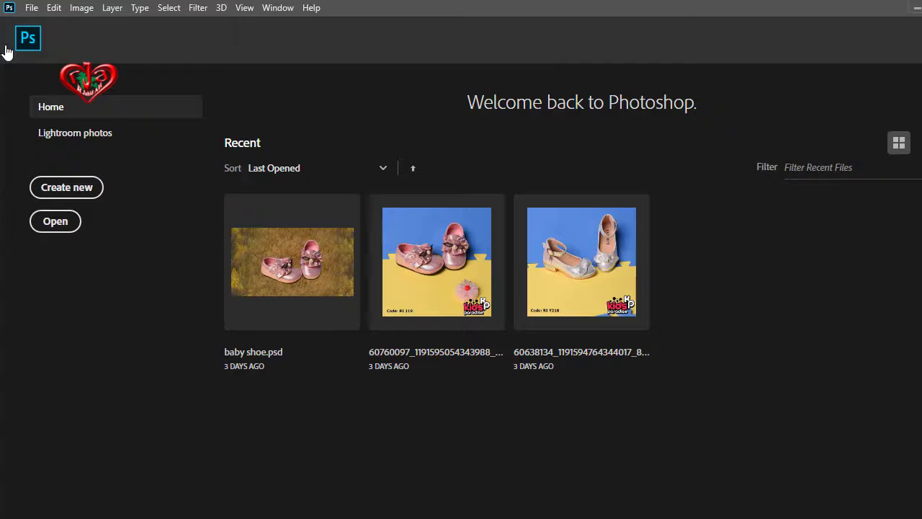
Bring up the Open dialog and browse Local Disk (E:) to the _New Local Disk G folder
left_click(33, 8)
left_click(49, 34)
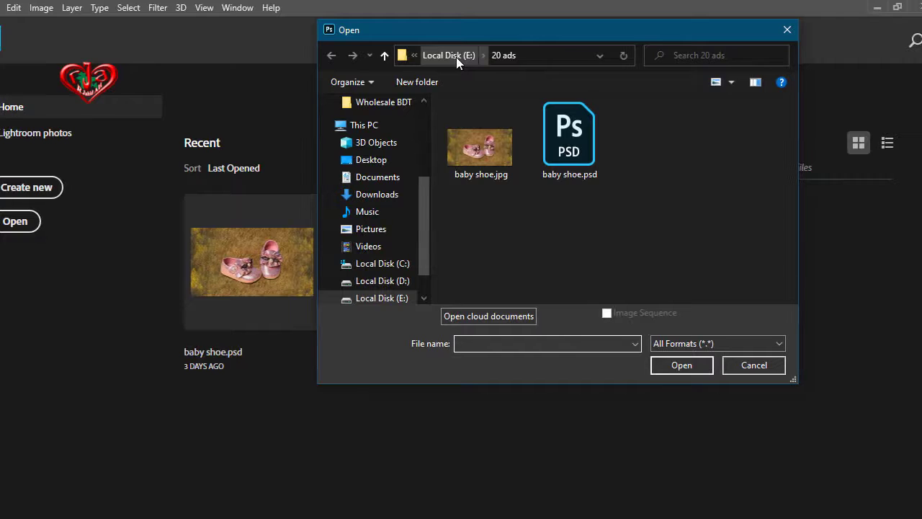
left_click(455, 57)
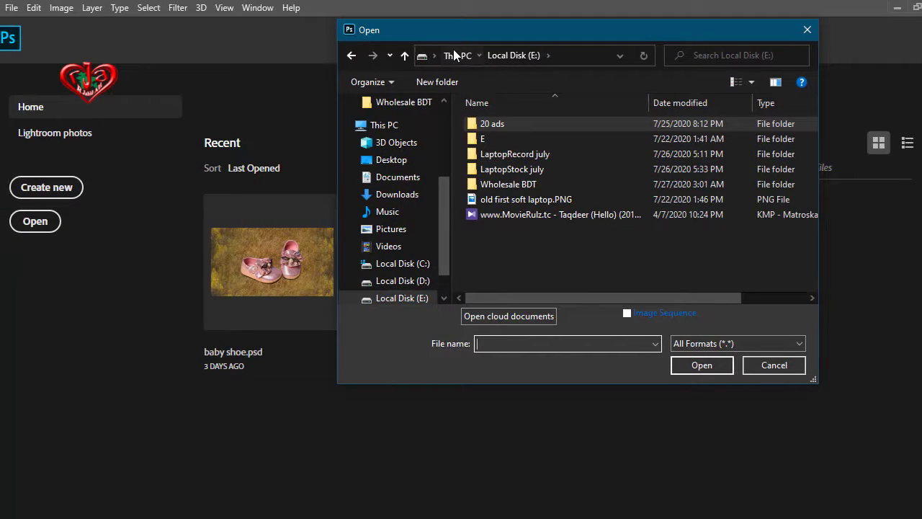
left_click(451, 55)
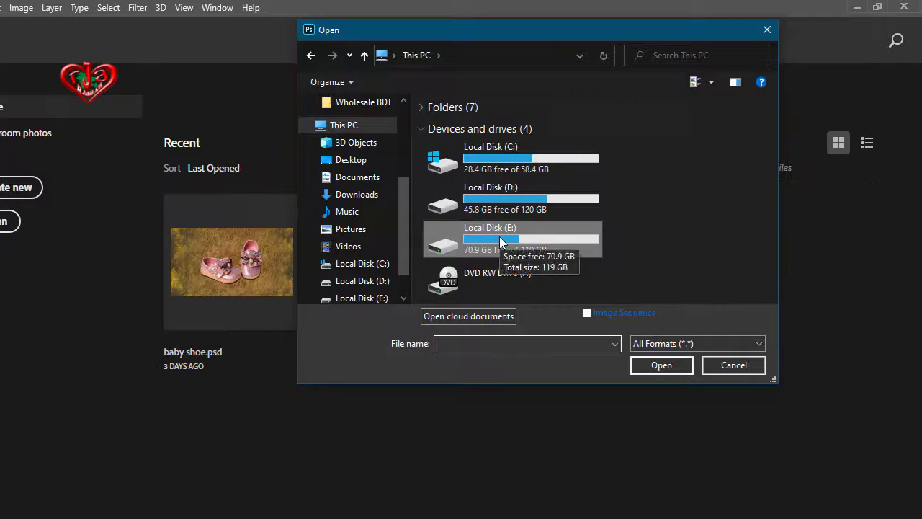
double_click(502, 240)
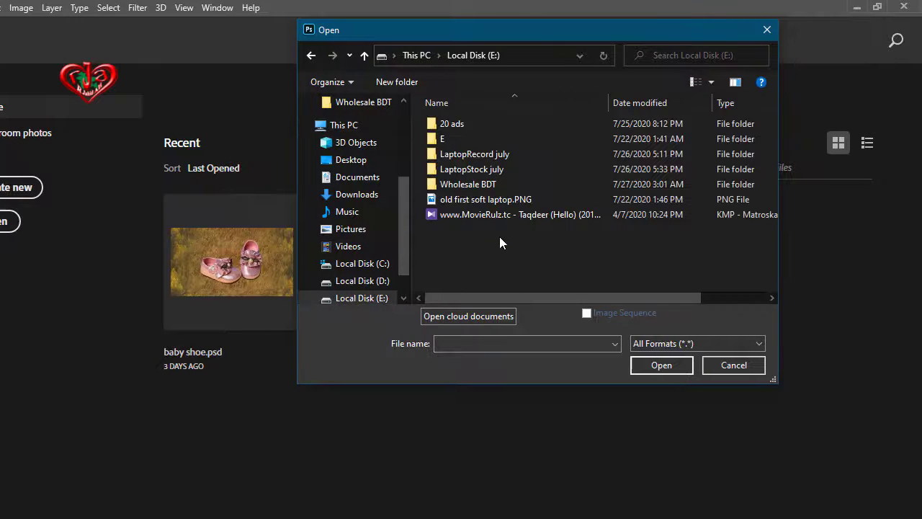
left_click(461, 124)
double_click(458, 138)
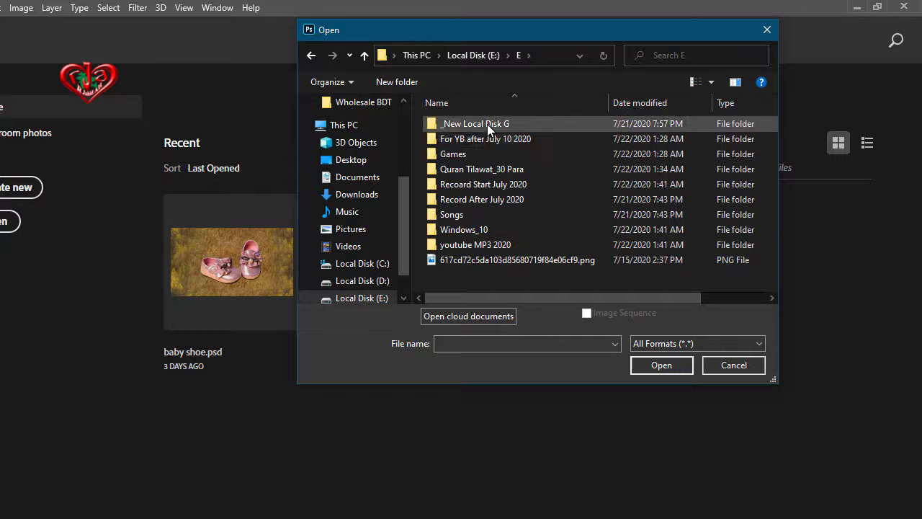
double_click(487, 124)
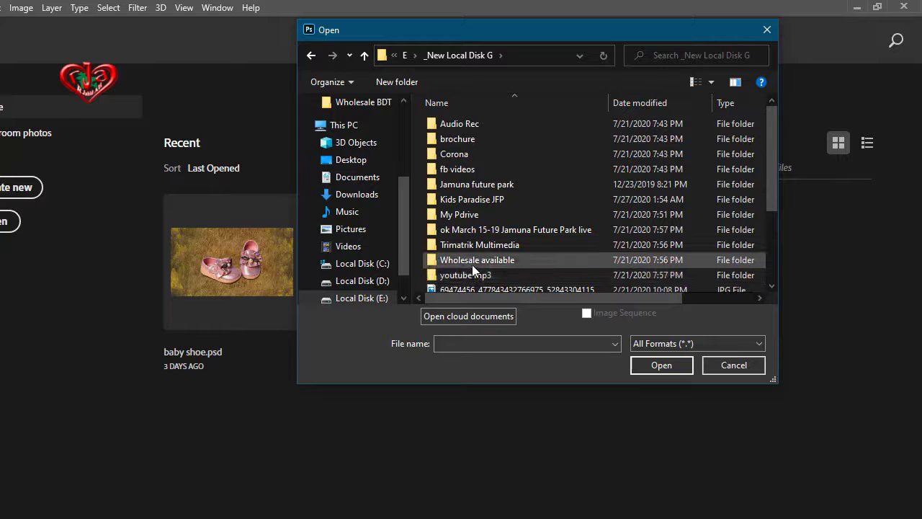
Look through the contents of the Wholesale available folder
scroll(491, 222, "down", 2)
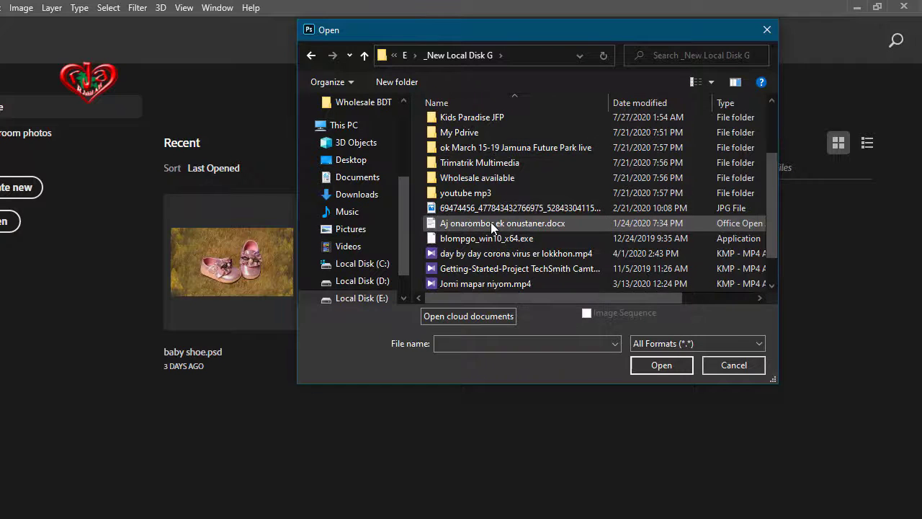
double_click(488, 179)
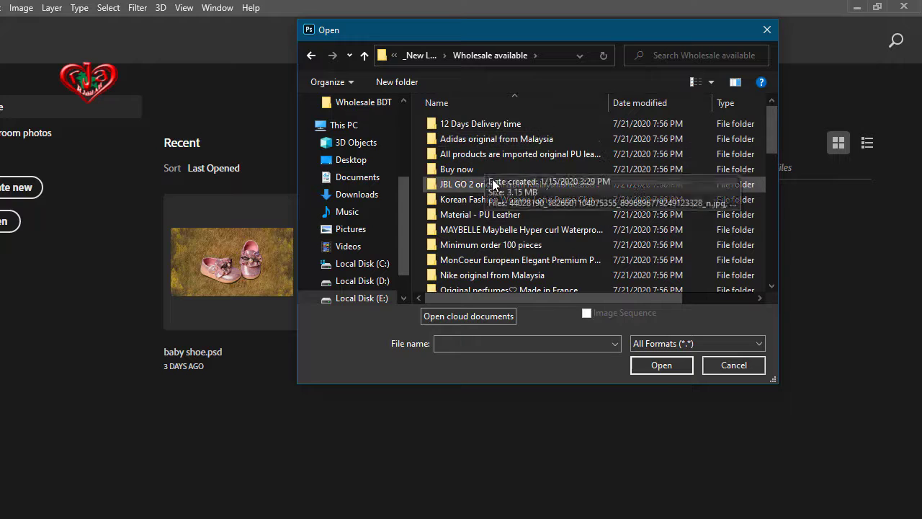
scroll(492, 179, "down", 1)
scroll(492, 179, "down", 3)
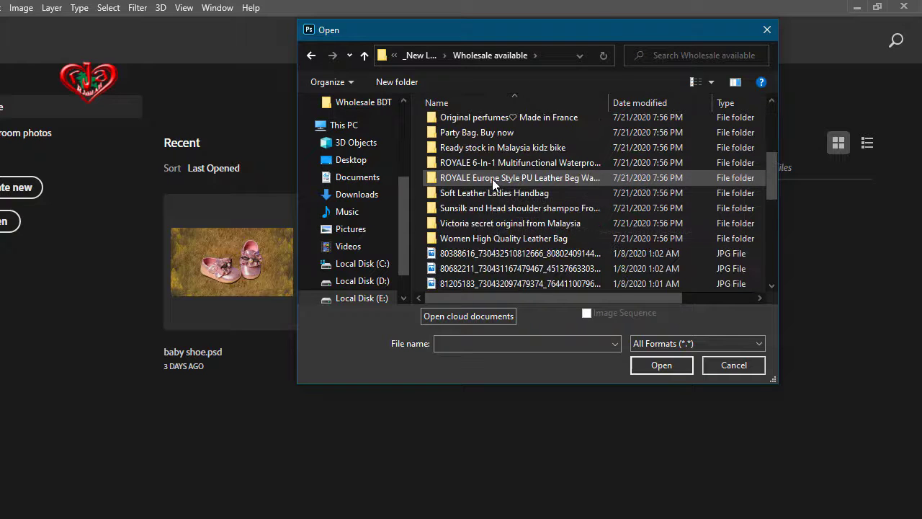
scroll(516, 201, "up", 2)
scroll(516, 202, "up", 1)
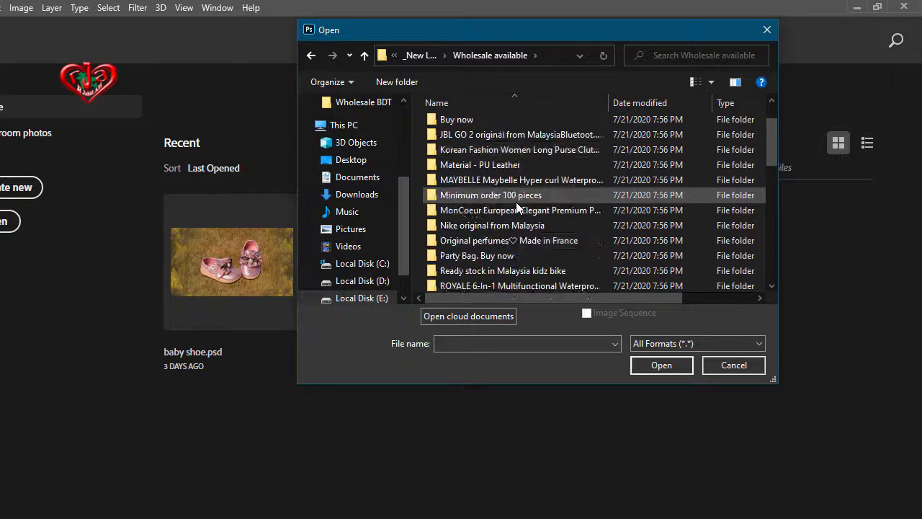
scroll(516, 202, "up", 1)
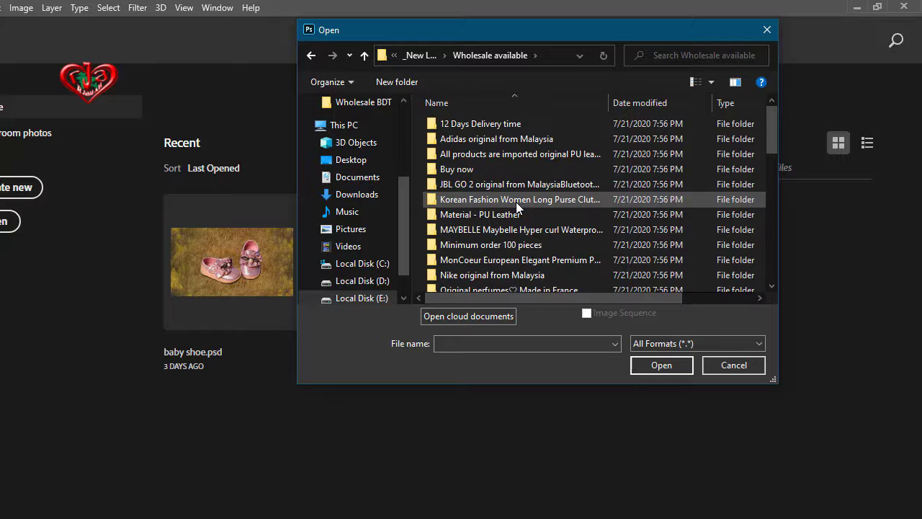
scroll(515, 204, "down", 1)
scroll(515, 204, "down", 1)
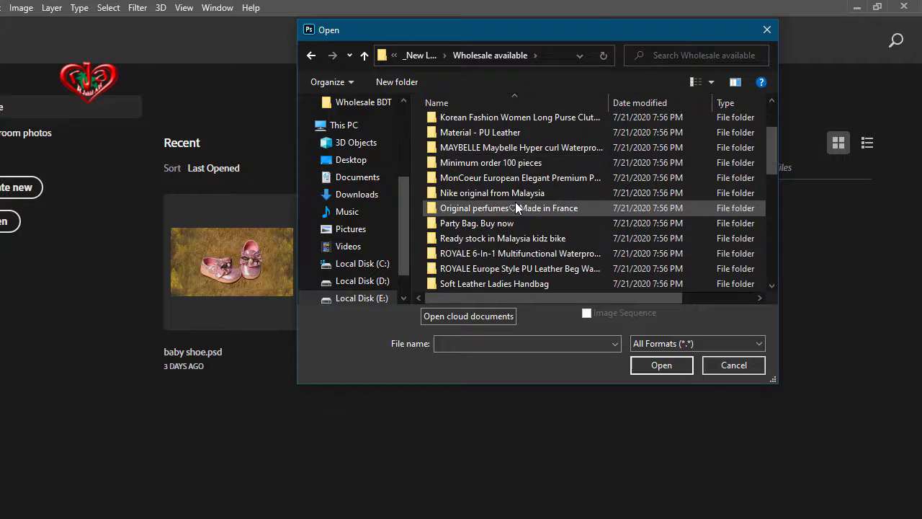
scroll(515, 207, "down", 3)
scroll(530, 202, "up", 2)
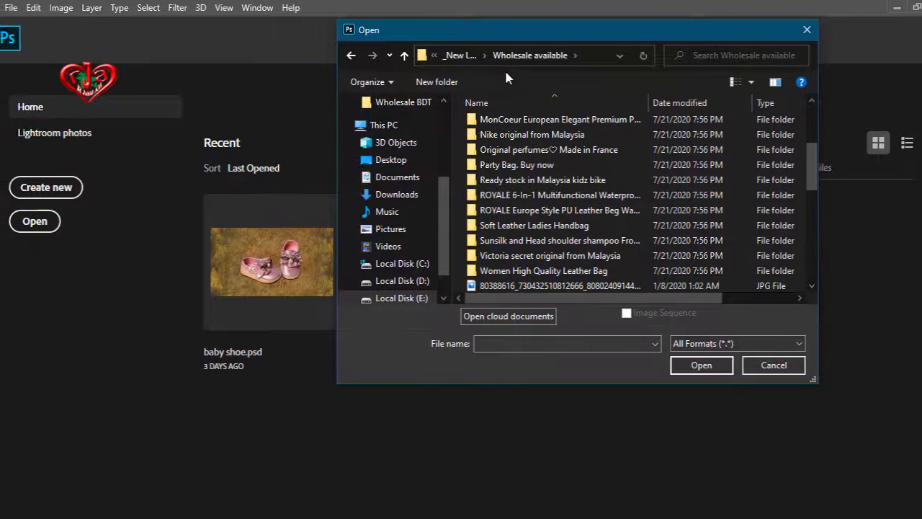
Go to Kids Paradise JFP > New folder (2) and select the red shoe photo
left_click(466, 53)
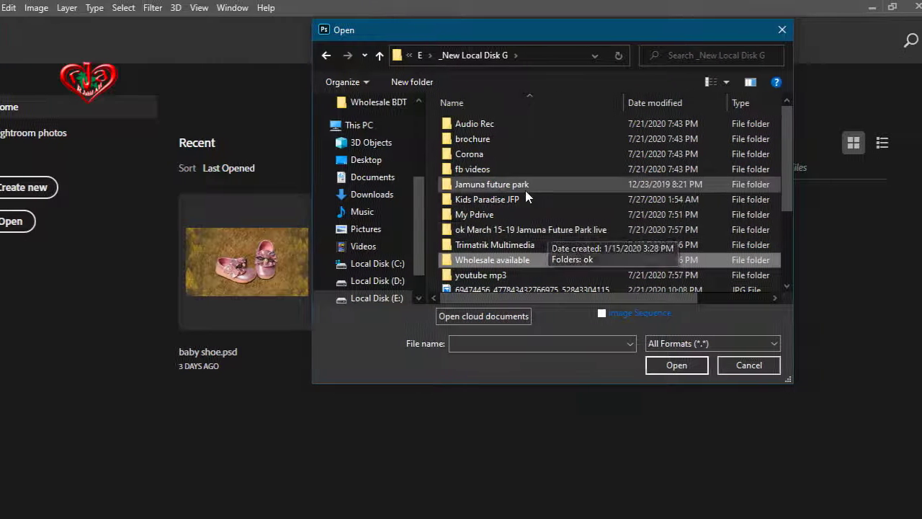
double_click(471, 202)
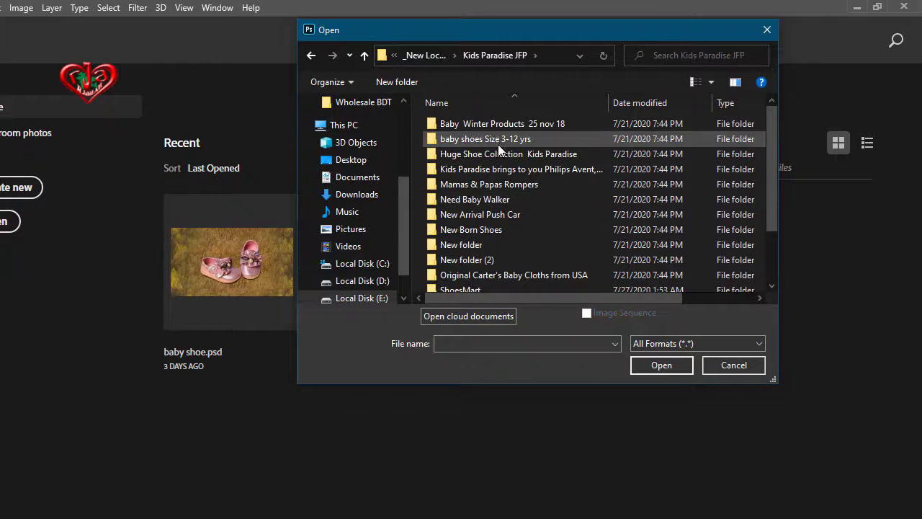
double_click(476, 259)
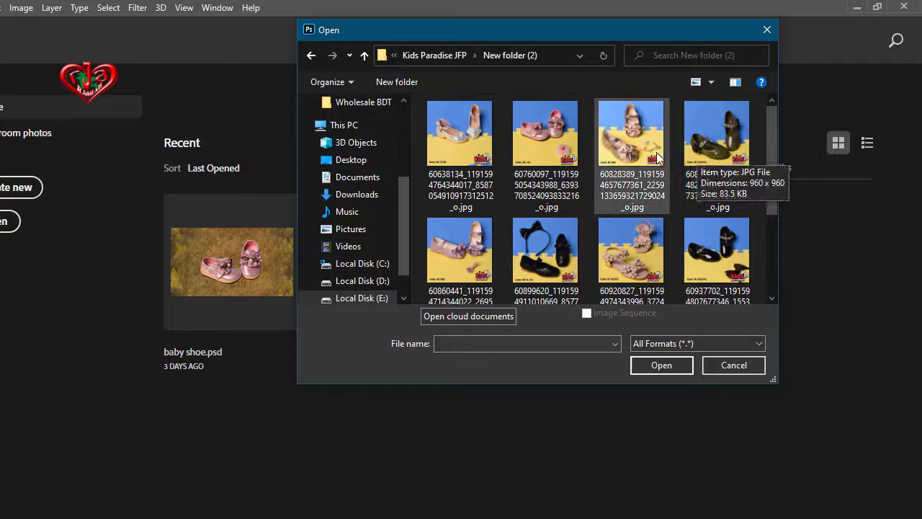
scroll(625, 230, "down", 2)
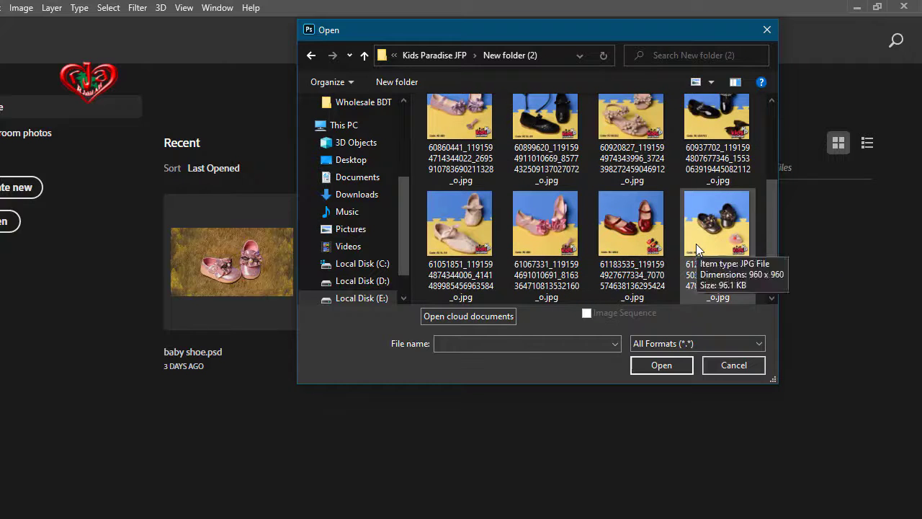
left_click(628, 231)
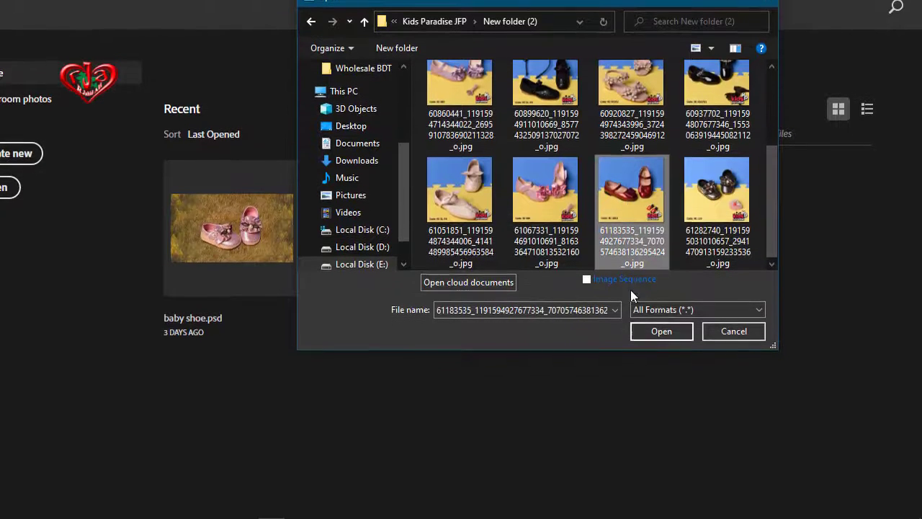
Load the red shoe photo (Code: RI 1803) as a new Background-layer document
left_click(659, 330)
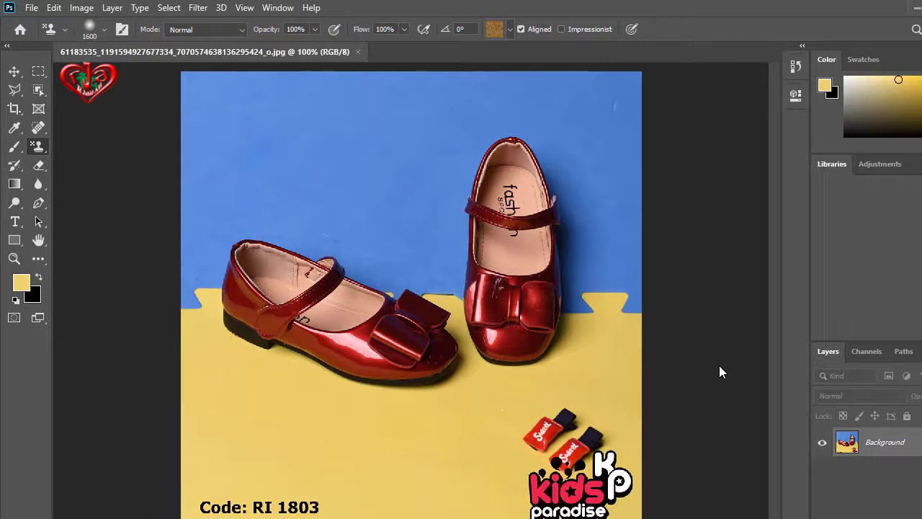
left_click(38, 223)
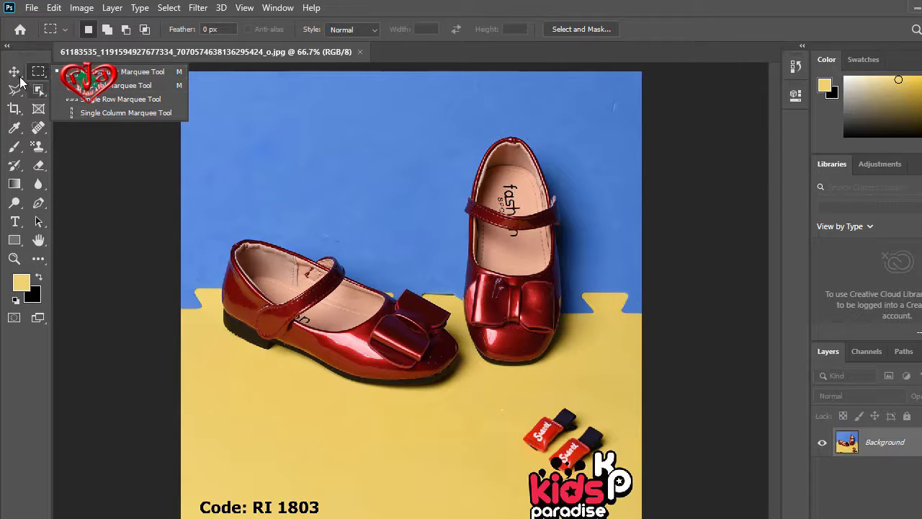
Show the Move, Lasso, Crop, Eyedropper and Brush tool group flyouts
left_click(15, 72)
right_click(14, 72)
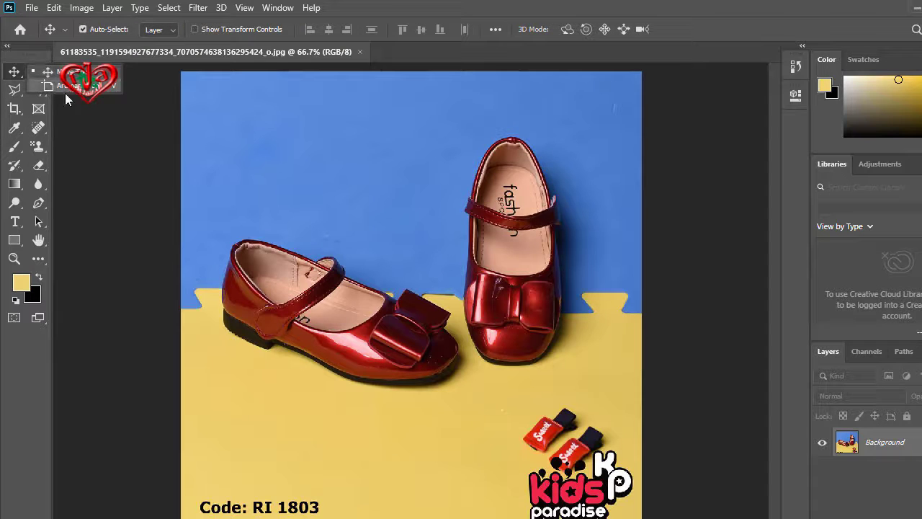
left_click(21, 92)
right_click(22, 91)
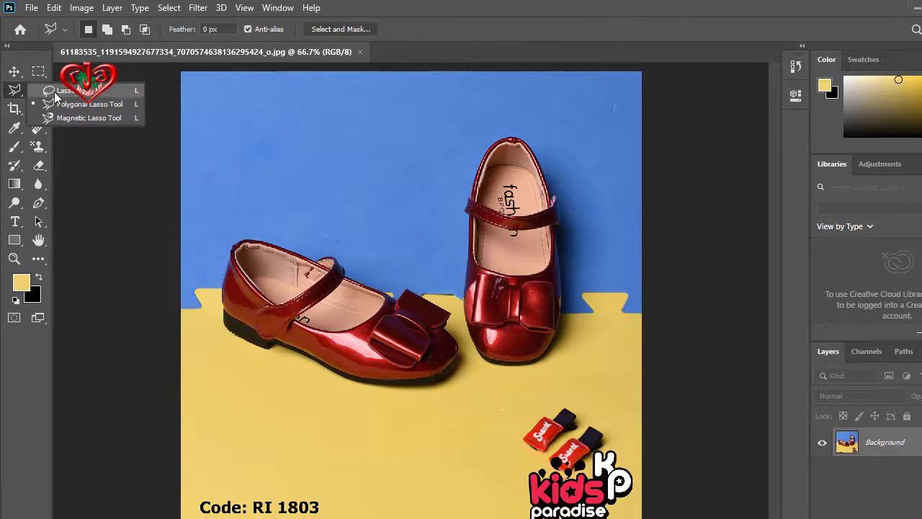
left_click(19, 114)
right_click(19, 114)
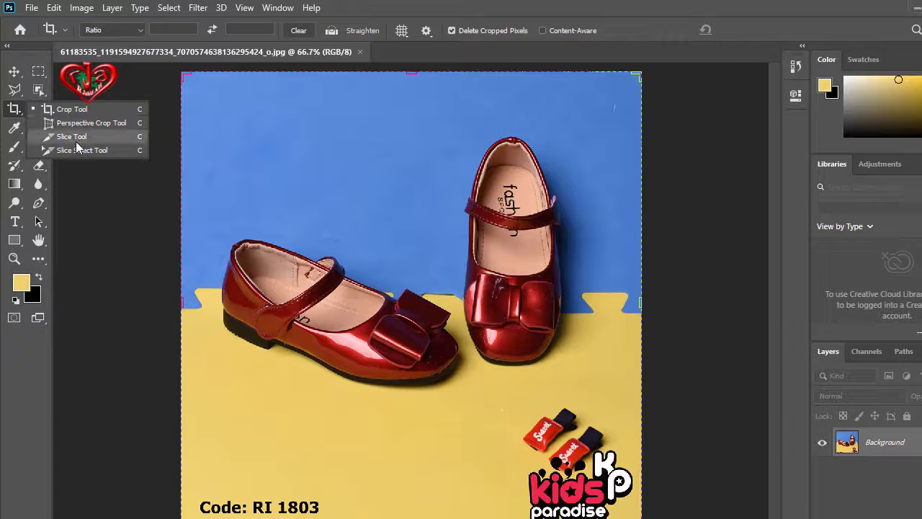
left_click(22, 134)
right_click(23, 134)
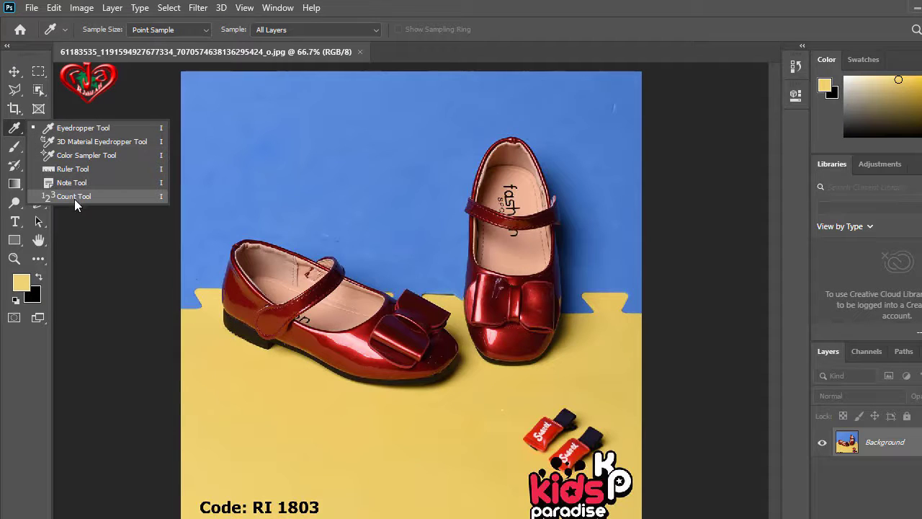
left_click(22, 154)
right_click(22, 154)
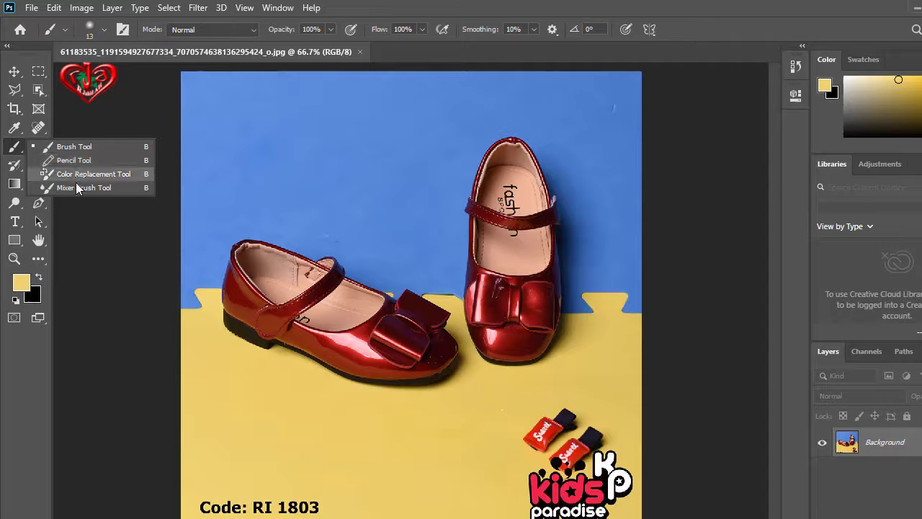
Show the History Brush, Gradient, Dodge, Type and Object Selection tool group flyouts
left_click(25, 172)
right_click(25, 172)
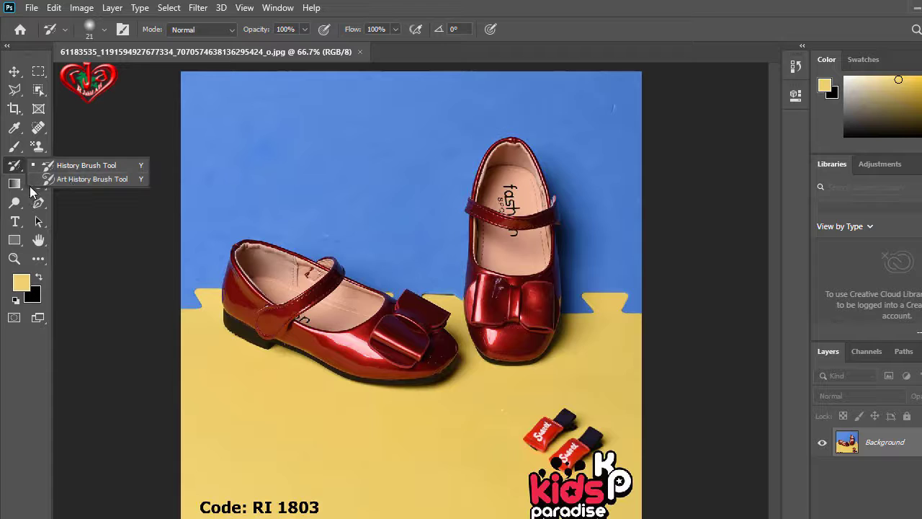
left_click(17, 186)
right_click(17, 186)
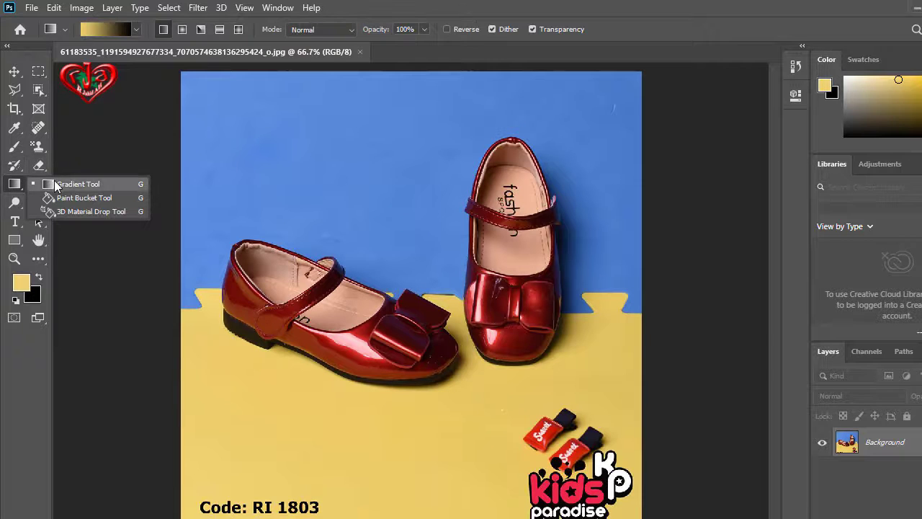
left_click(16, 204)
right_click(16, 204)
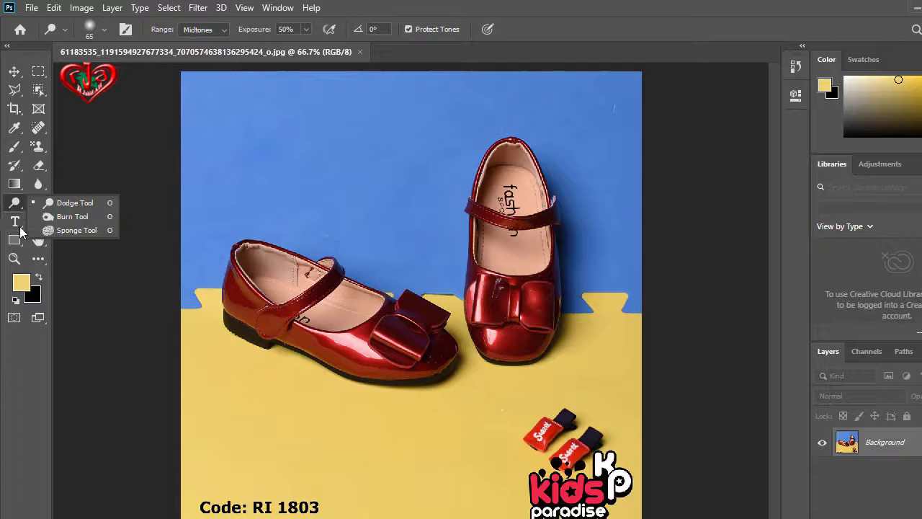
left_click(21, 223)
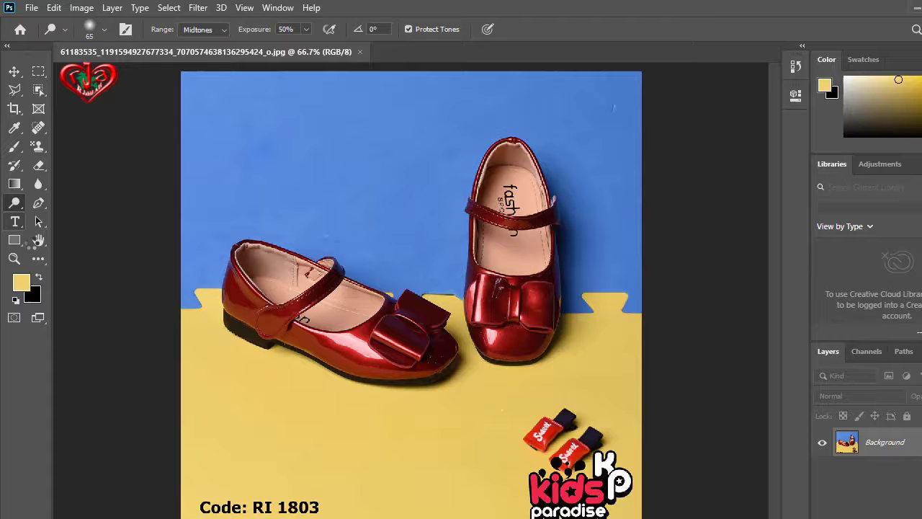
left_click(15, 221)
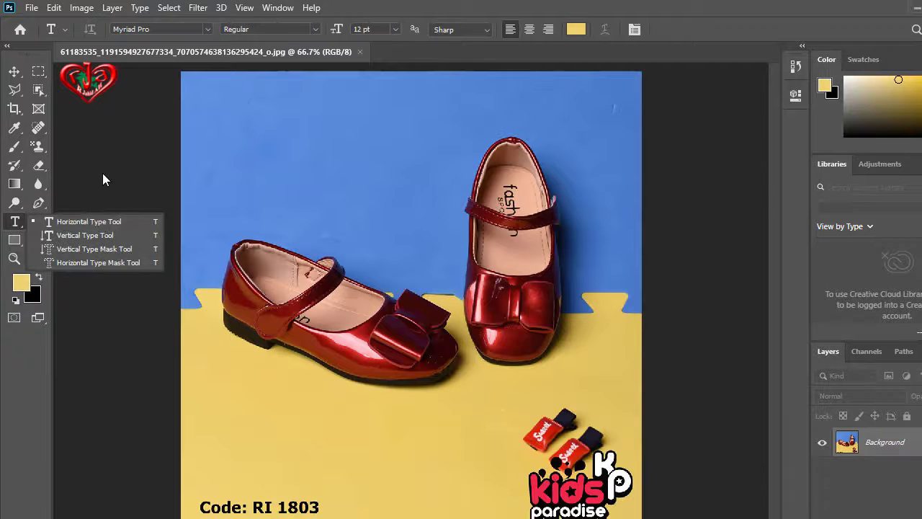
left_click(46, 93)
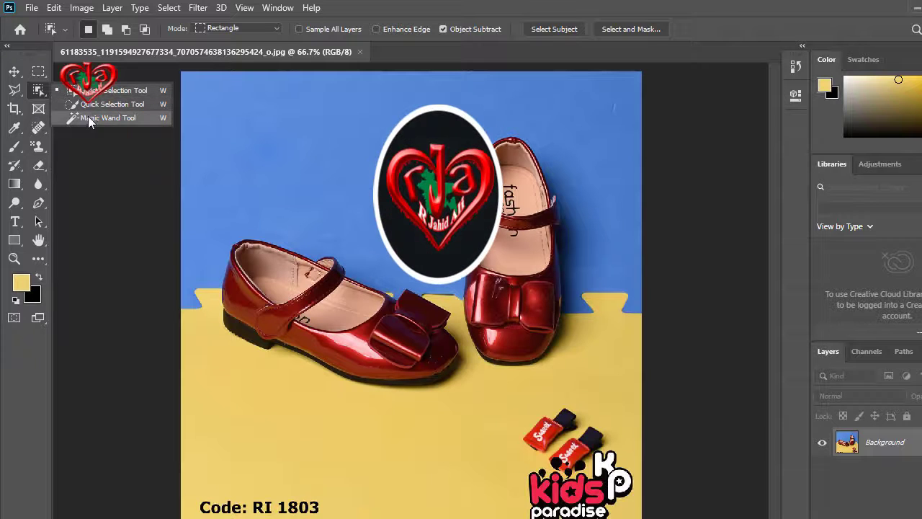
left_click(39, 112)
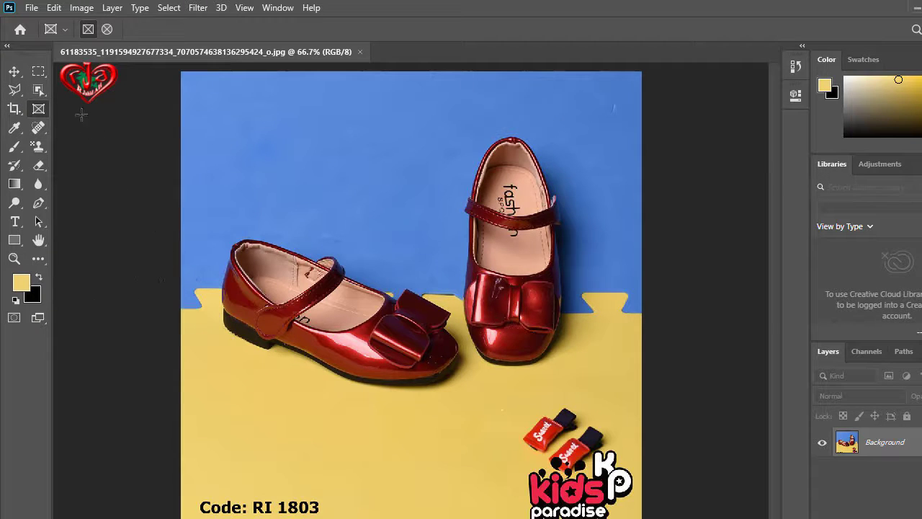
Drag an Object Selection Tool box around both red shoes so Photoshop selects them
left_click(44, 99)
left_click(96, 92)
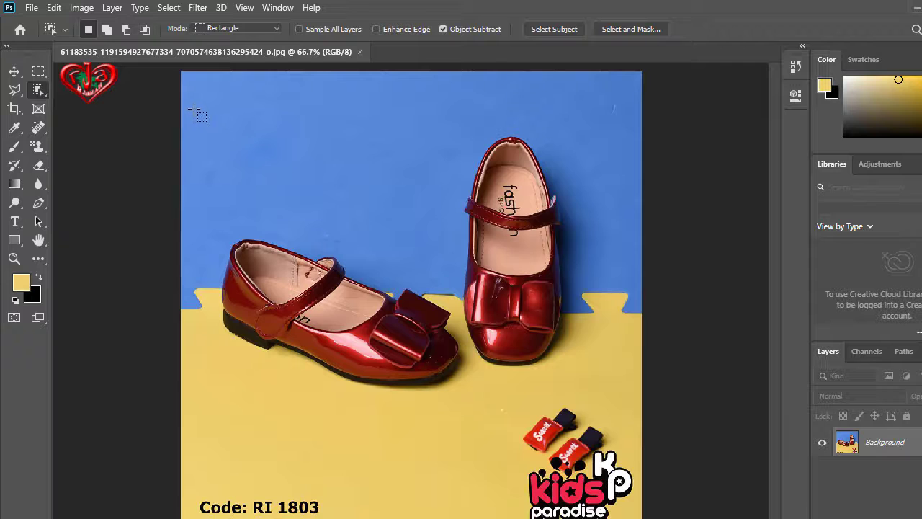
left_click_drag(195, 109, 618, 387)
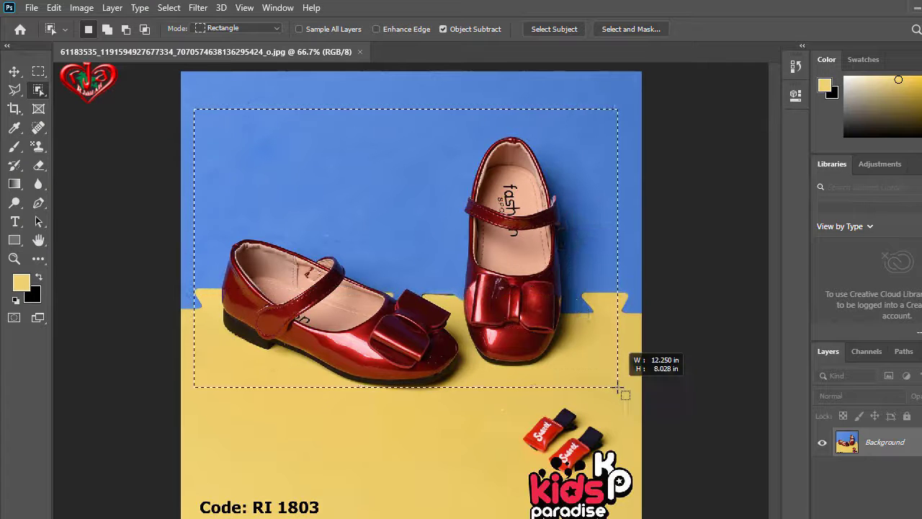
left_click_drag(618, 387, 618, 394)
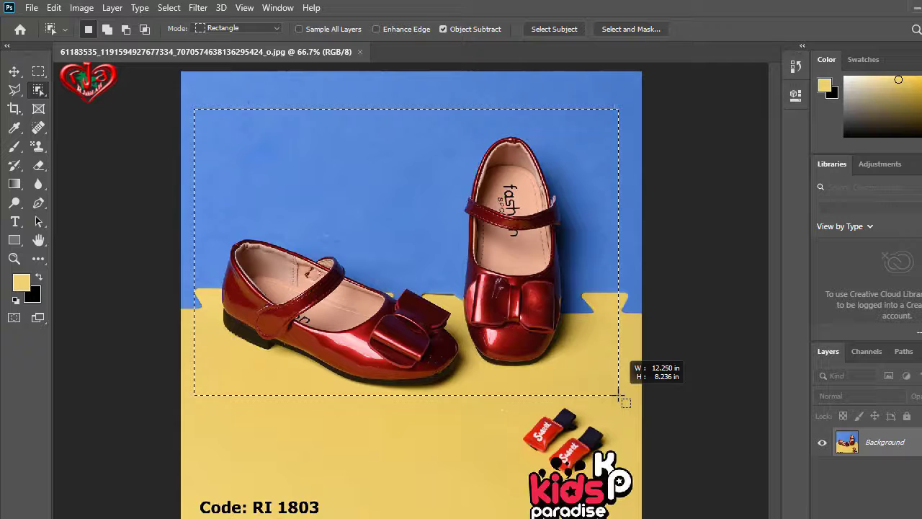
left_click_drag(618, 394, 618, 394)
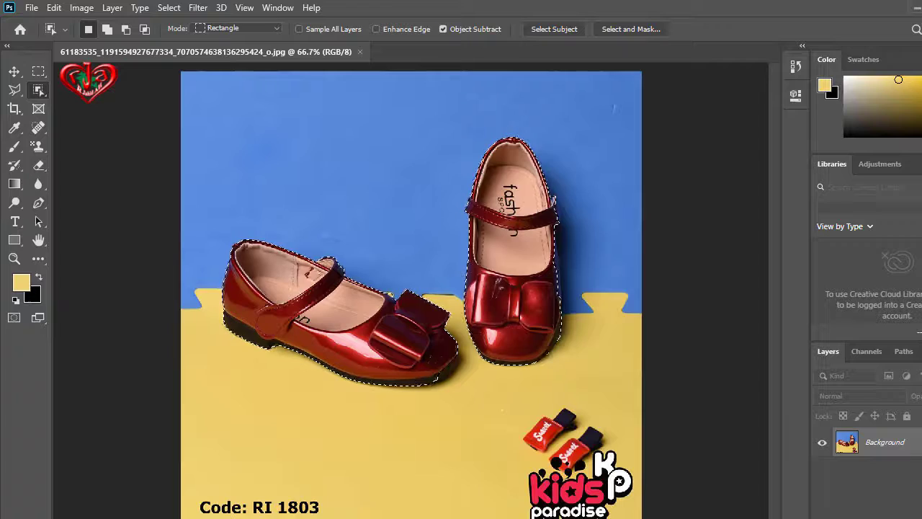
key("ctrl+plus")
key("ctrl+plus")
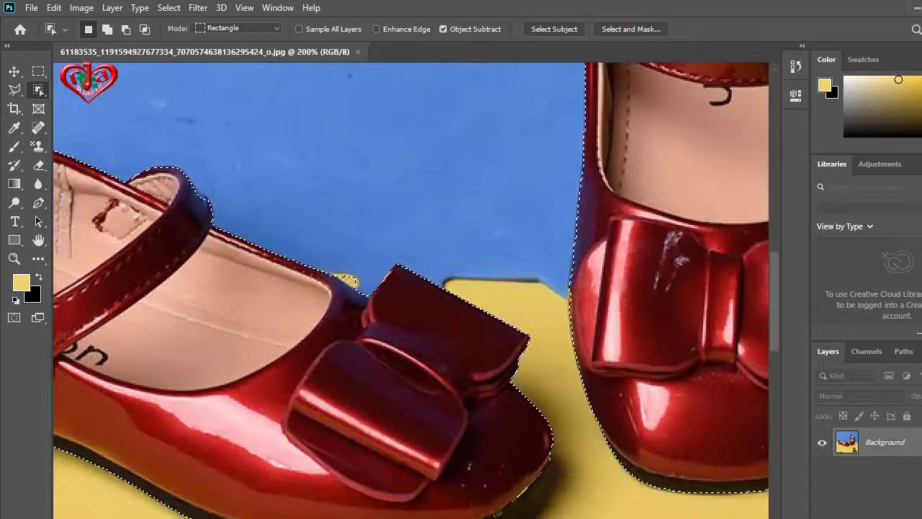
left_click_drag(568, 249, 504, 232)
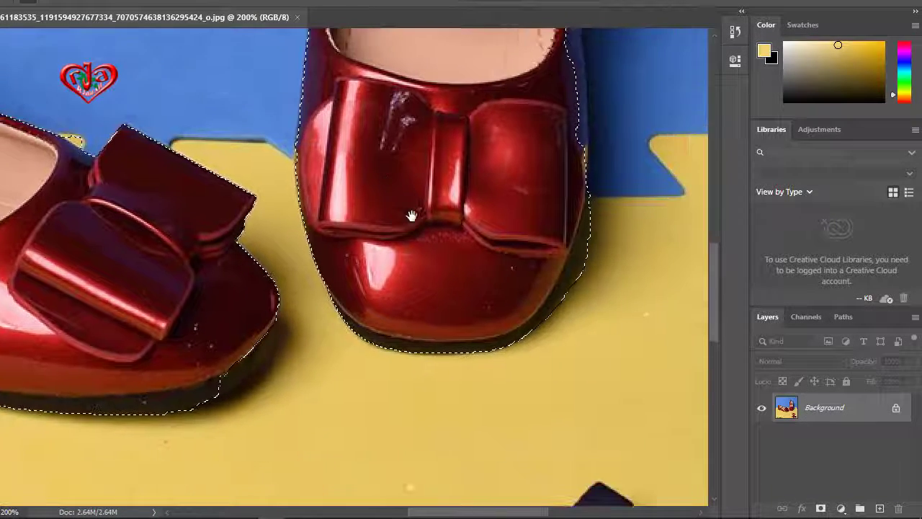
mouse_move(692, 360)
left_mouse_down()
mouse_move(557, 267)
mouse_move(498, 253)
left_mouse_up()
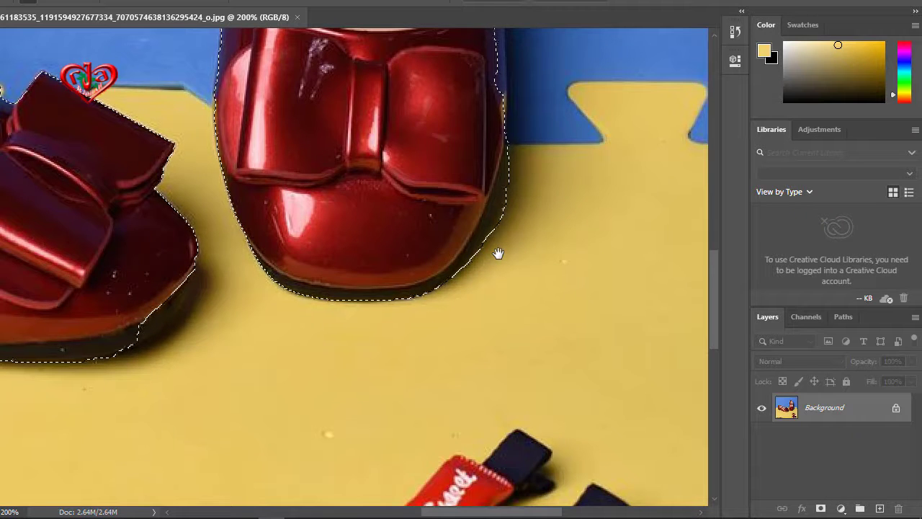
key("ctrl+plus")
key("ctrl+plus")
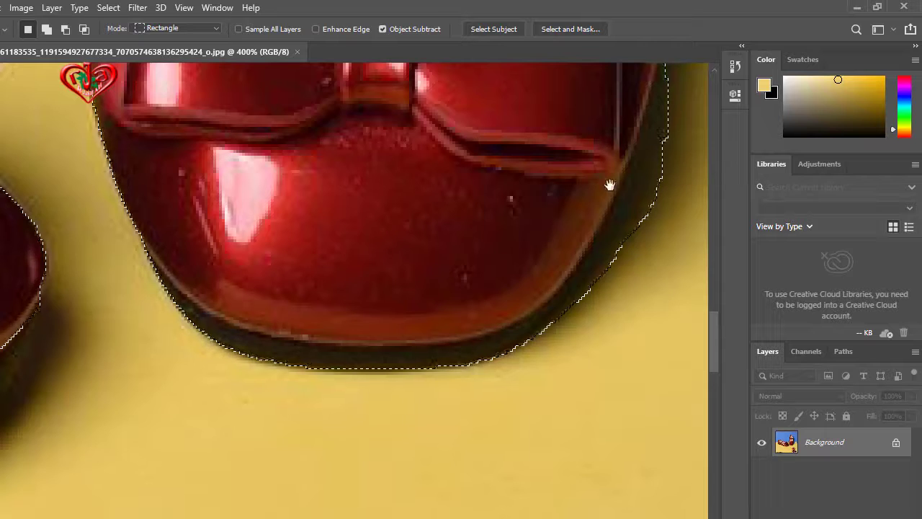
left_click_drag(609, 185, 405, 241)
mouse_move(498, 200)
left_mouse_down()
mouse_move(509, 255)
mouse_move(518, 258)
left_mouse_up()
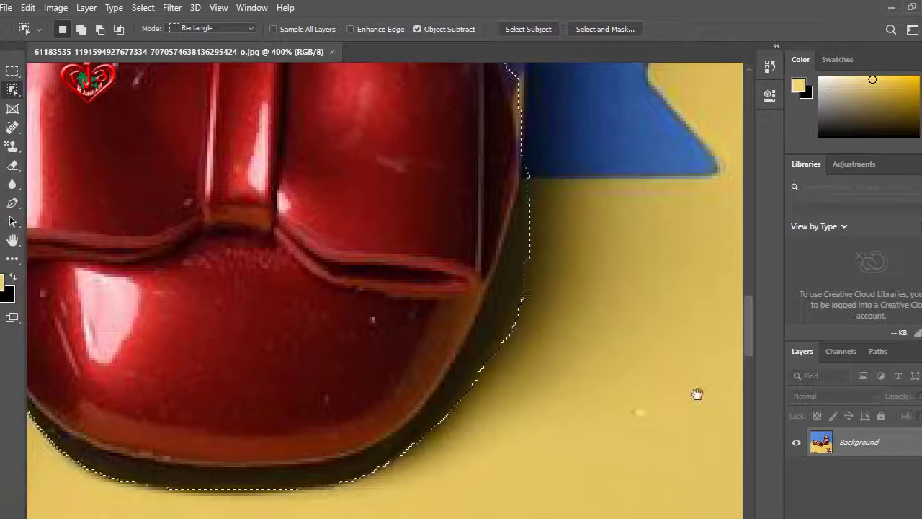
left_click_drag(646, 181, 448, 381)
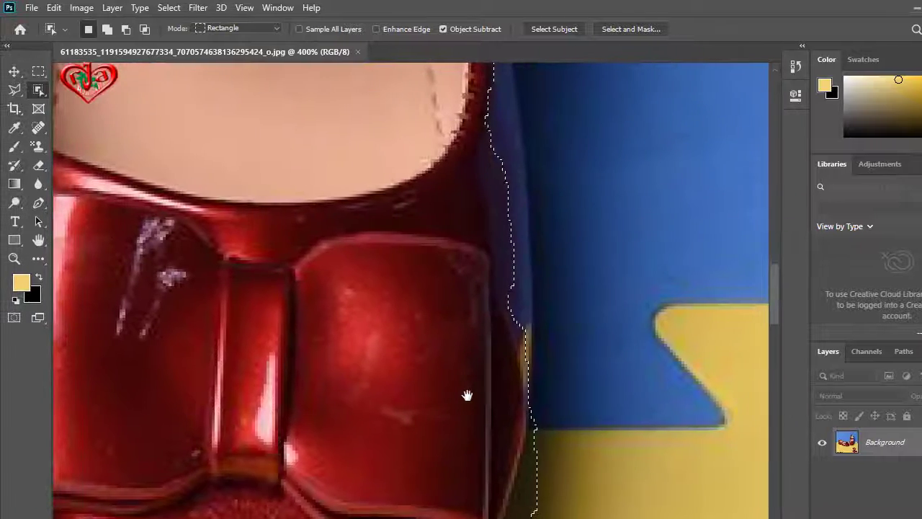
left_click_drag(467, 222, 418, 364)
mouse_move(415, 314)
left_mouse_down()
mouse_move(413, 389)
mouse_move(478, 226)
mouse_move(471, 263)
mouse_move(453, 61)
mouse_move(468, 20)
left_mouse_up()
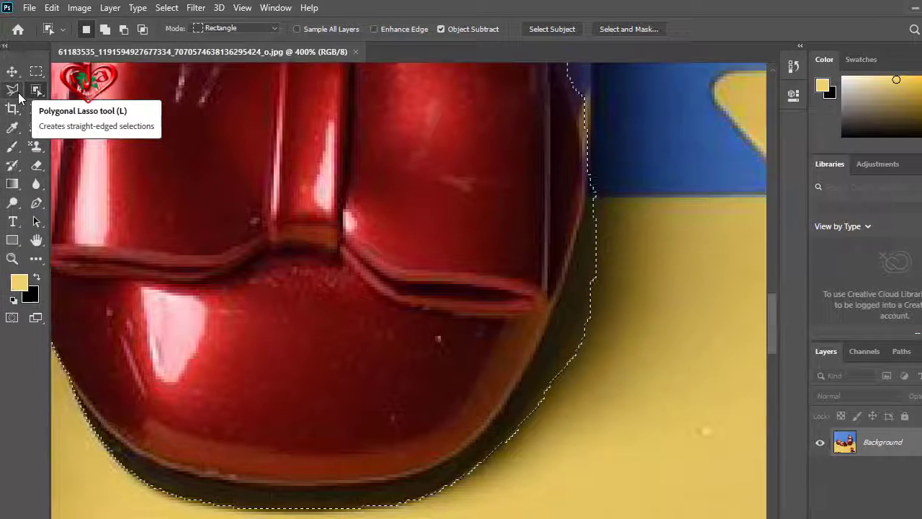
Subtract the dark shadow on the toe's right edge with a Polygonal Lasso outline
left_click(18, 92)
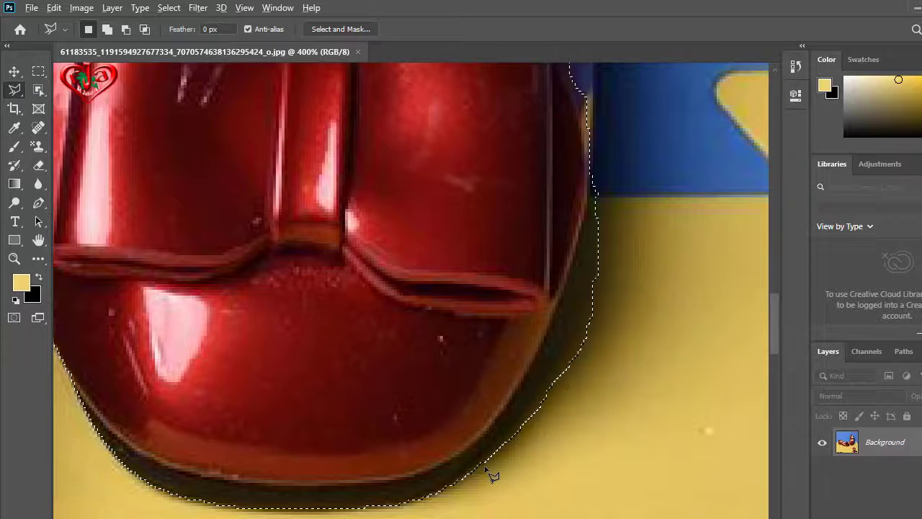
key("alt")
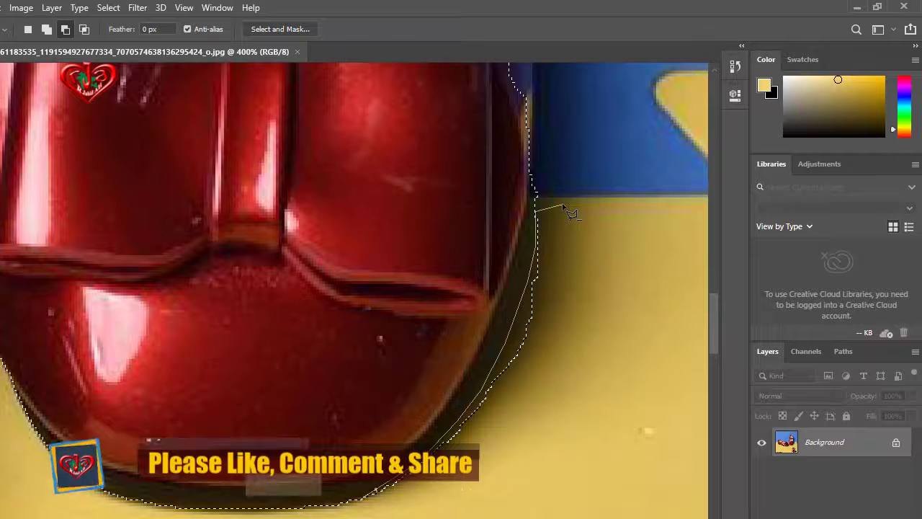
left_click(563, 205)
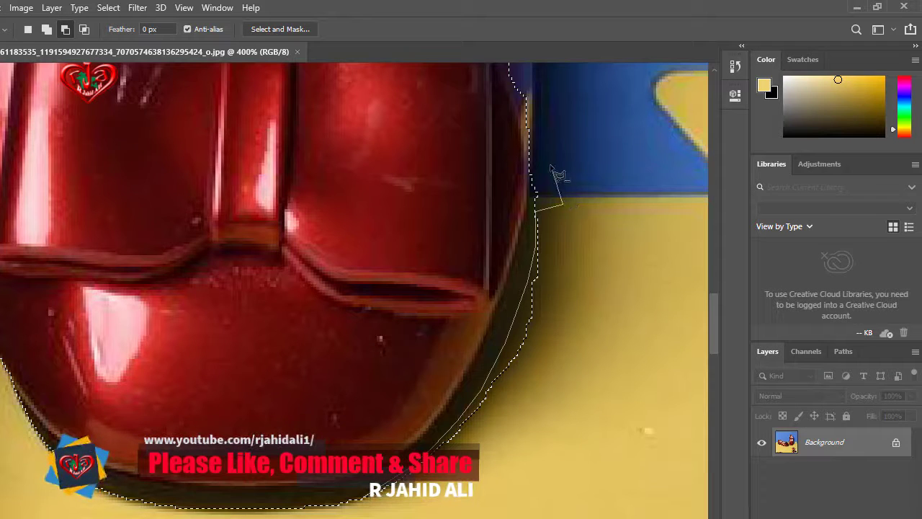
key("BackSpace")
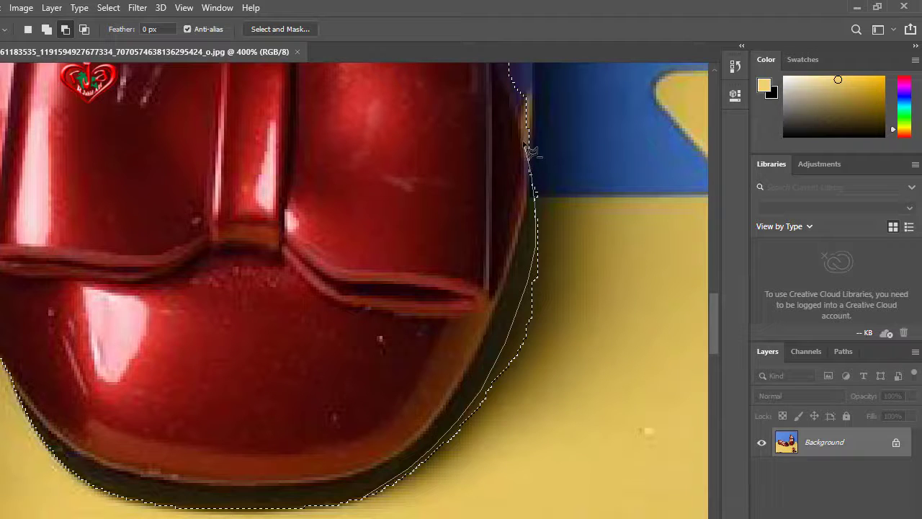
left_click(525, 99)
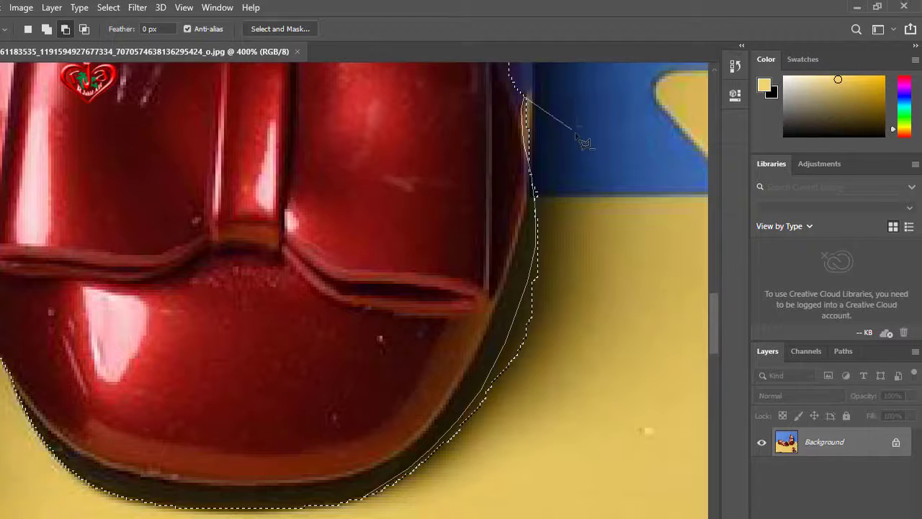
left_click(576, 134)
left_click(653, 316)
left_click(630, 339)
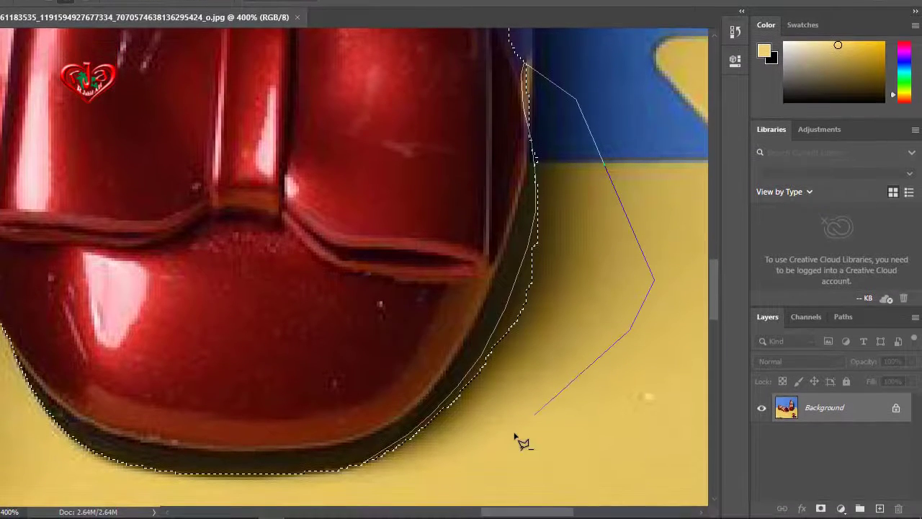
left_click(479, 465)
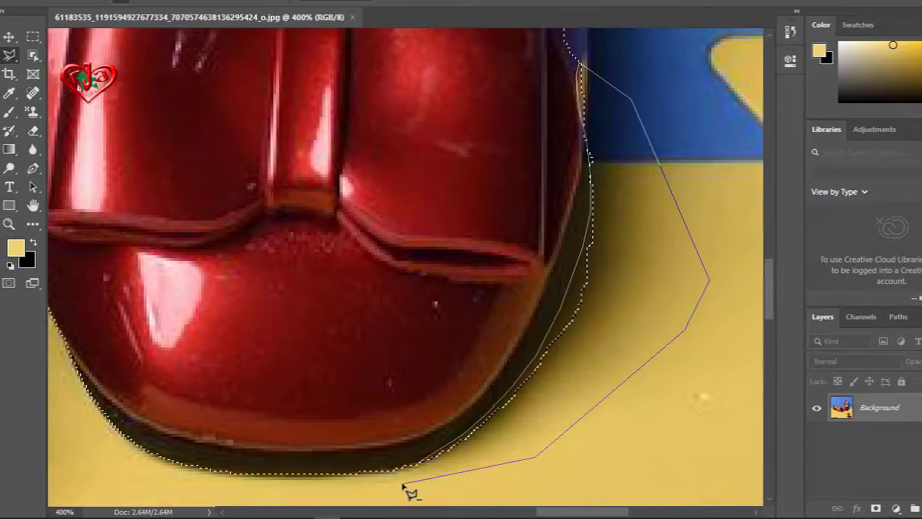
left_click(408, 483)
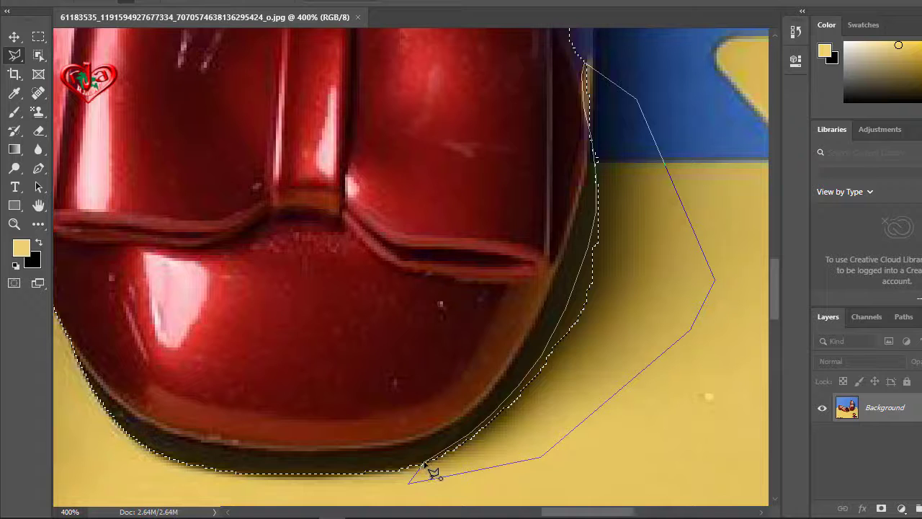
double_click(426, 464)
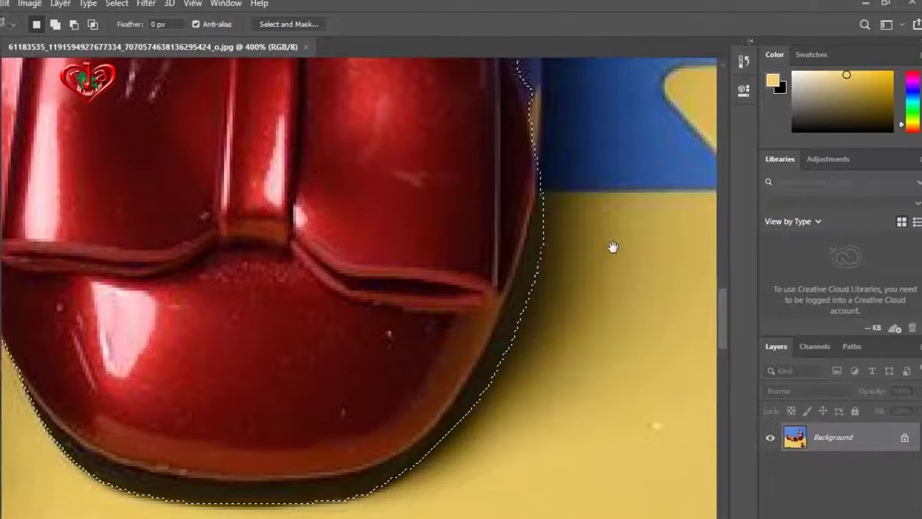
Pan and zoom to the bow and blue background, then reselect the Polygonal Lasso
left_click_drag(613, 247, 553, 295)
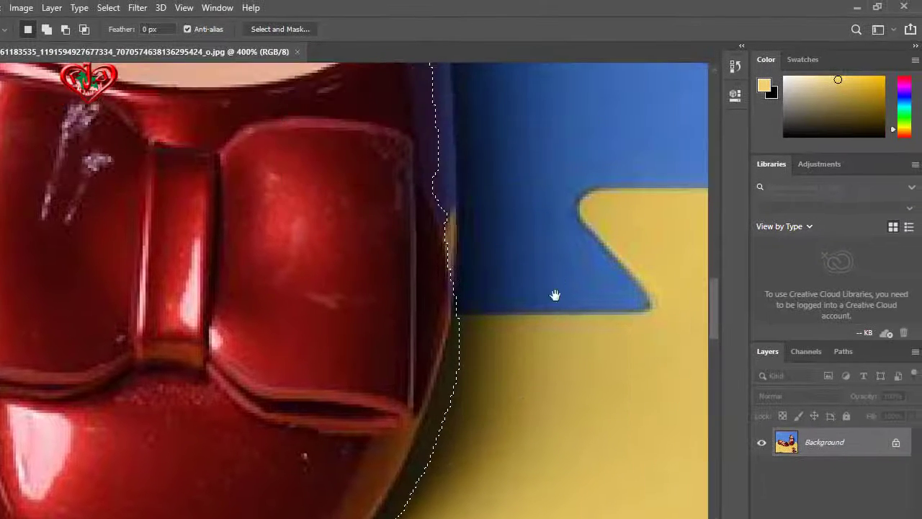
scroll(458, 145, "up", 2)
scroll(468, 311, "up", 3)
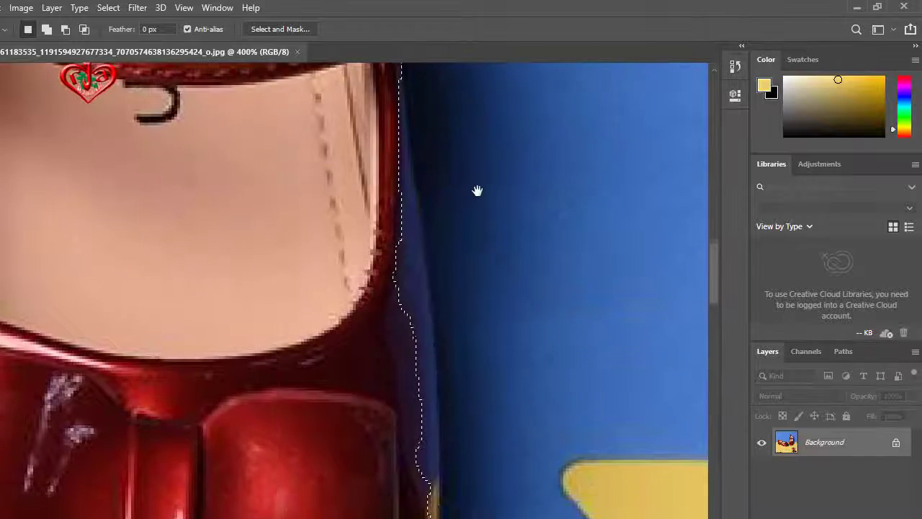
scroll(478, 192, "up", 3)
scroll(478, 244, "up", 1)
scroll(438, 109, "up", 2)
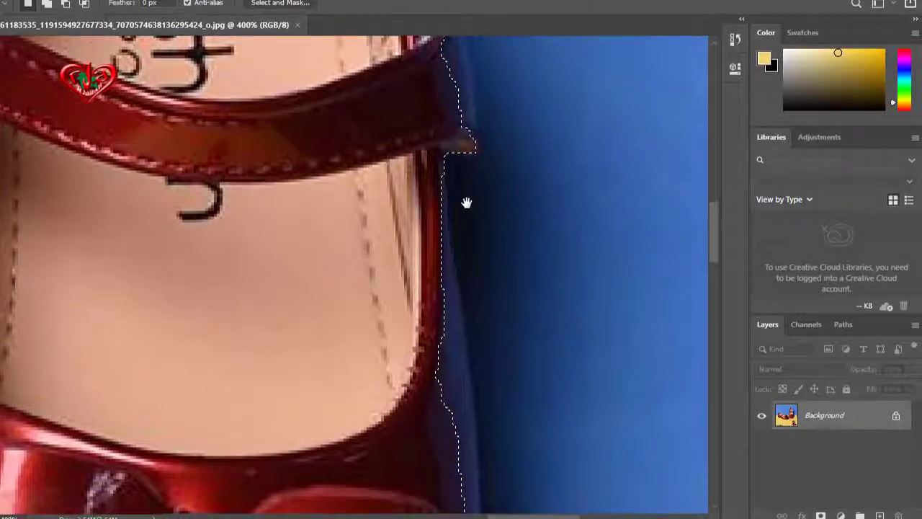
scroll(466, 191, "down", 3)
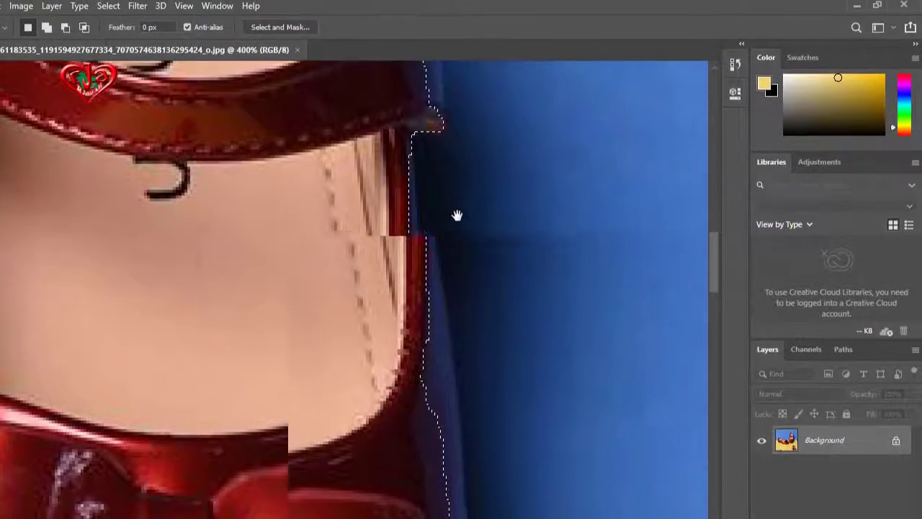
scroll(468, 175, "down", 1)
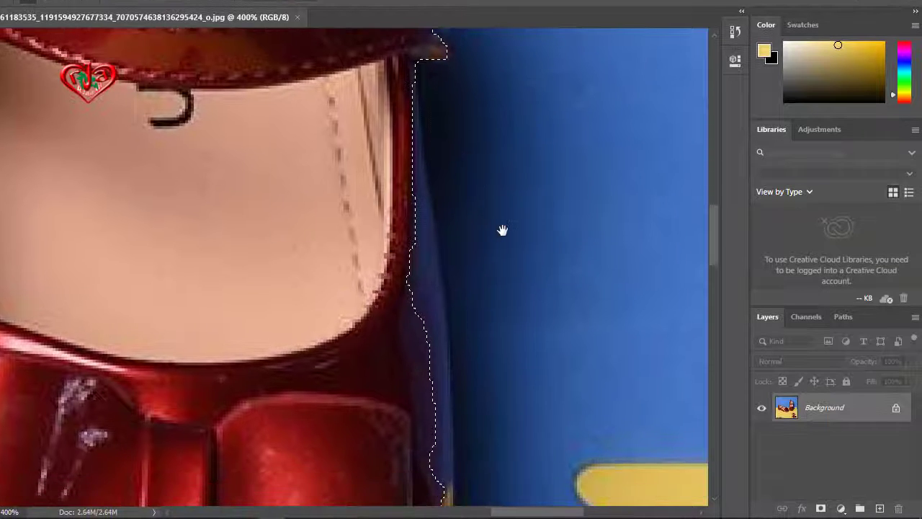
scroll(462, 132, "down", 1)
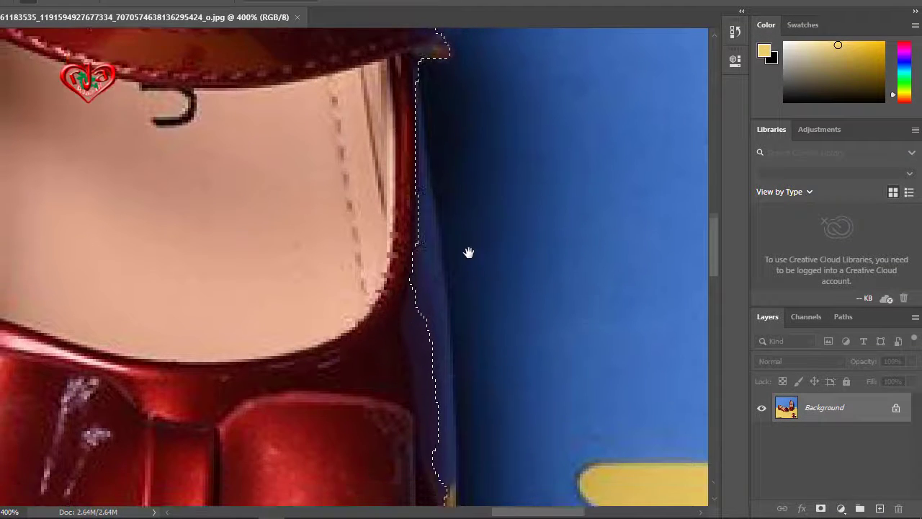
scroll(468, 251, "down", 3)
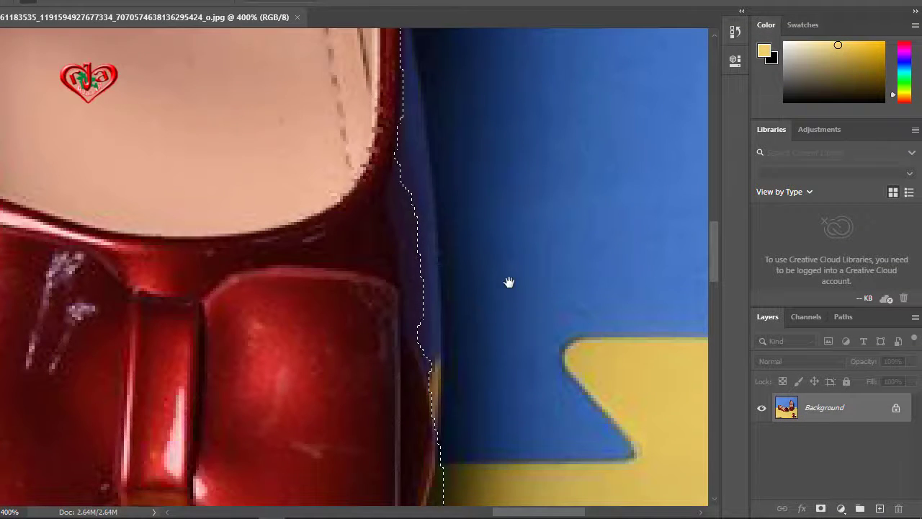
scroll(509, 282, "down", 2)
scroll(509, 286, "down", 2)
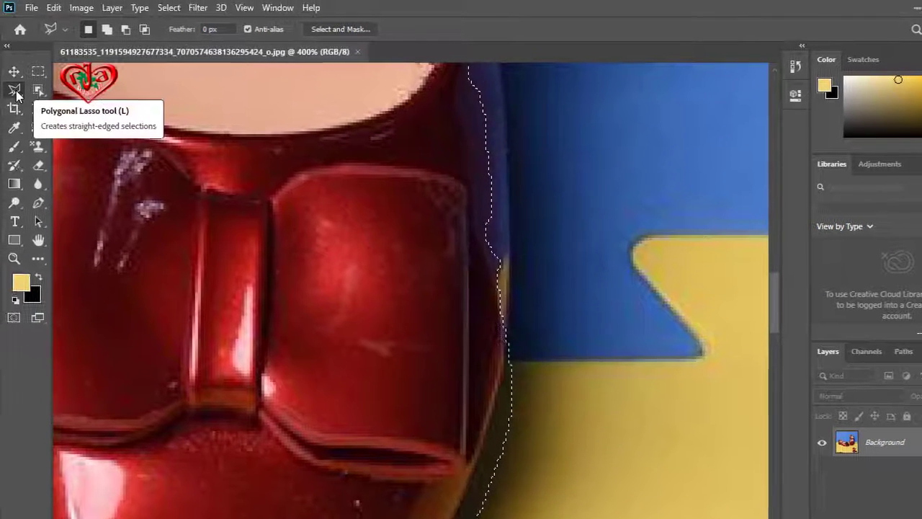
left_click(15, 89)
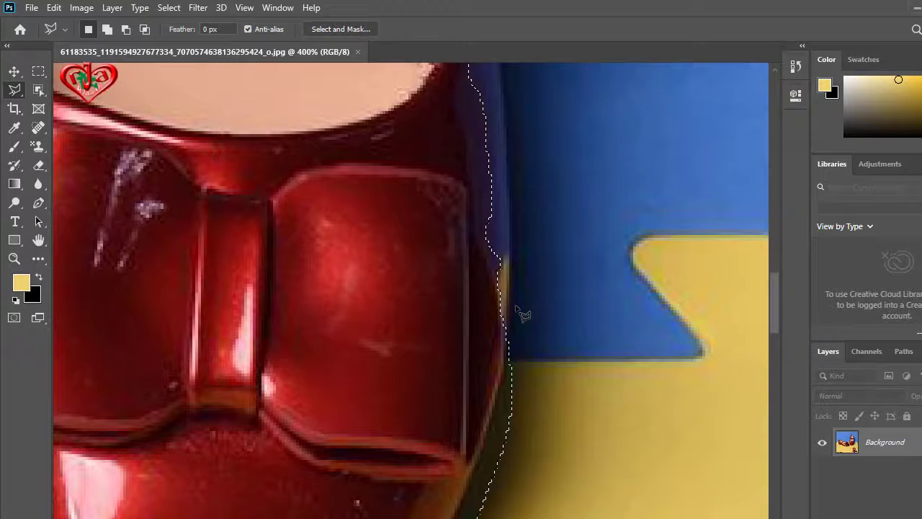
Set the Polygonal Lasso to Add to selection and pan to the shoe edge above the bow
key("shift")
key("alt")
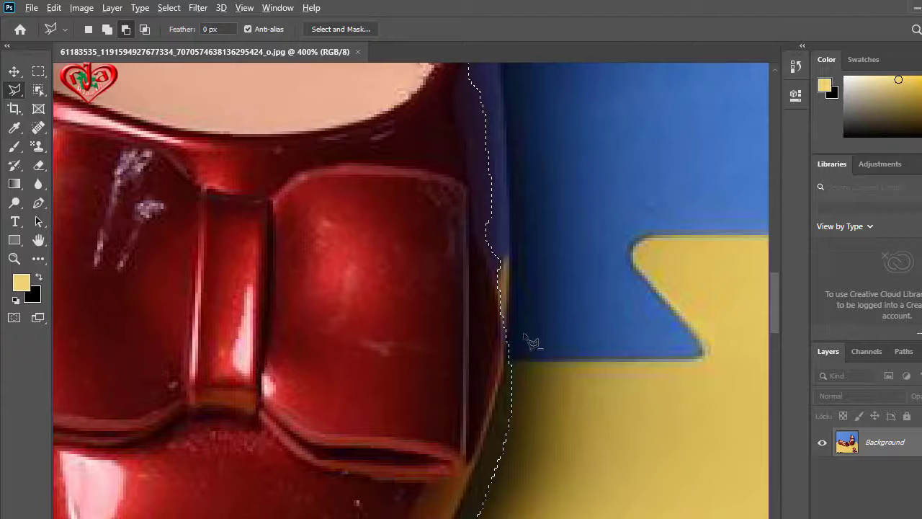
key("shift")
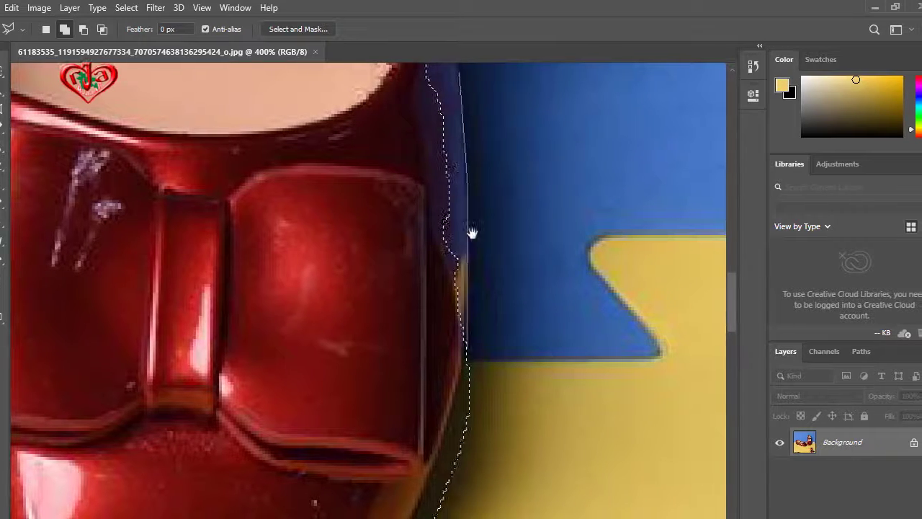
left_click_drag(462, 76, 482, 294)
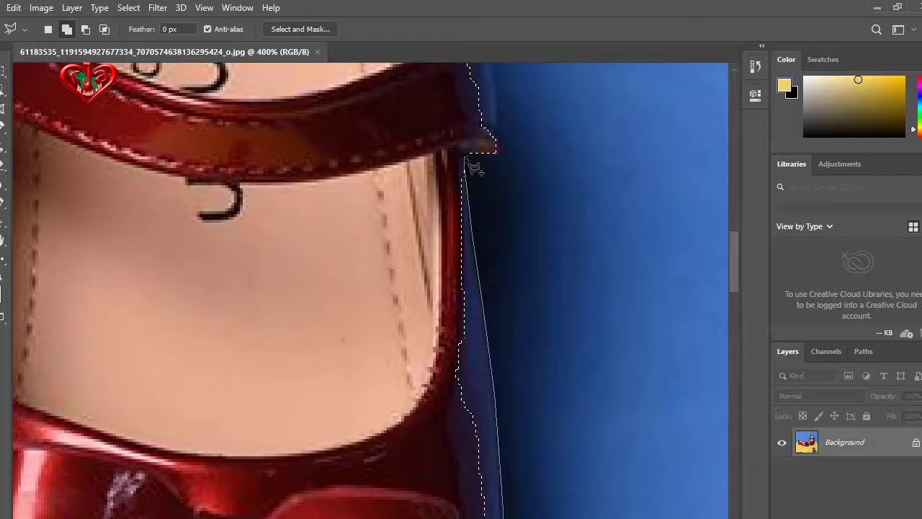
Enclose the shoe's outer edge strip between the strap notch and the bow with Polygonal Lasso points, closing the outline
left_click(465, 159)
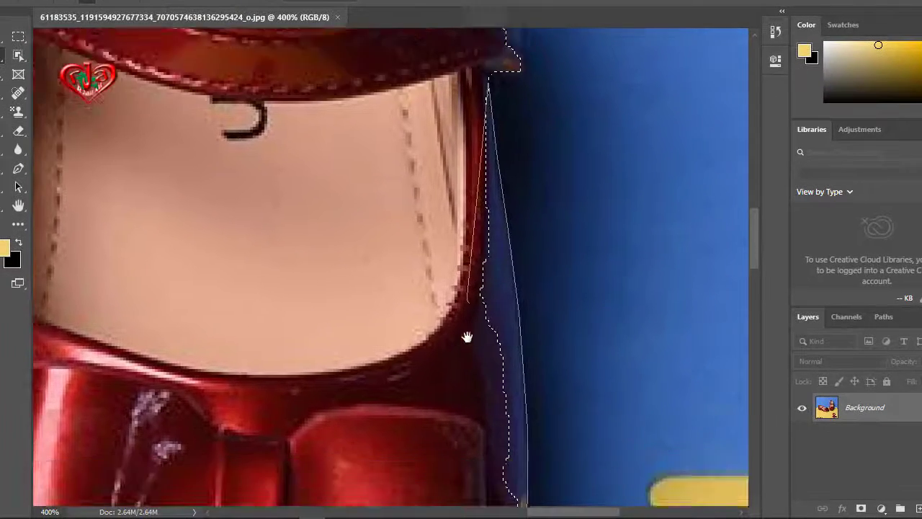
scroll(465, 375, "down", 1)
scroll(465, 426, "down", 4)
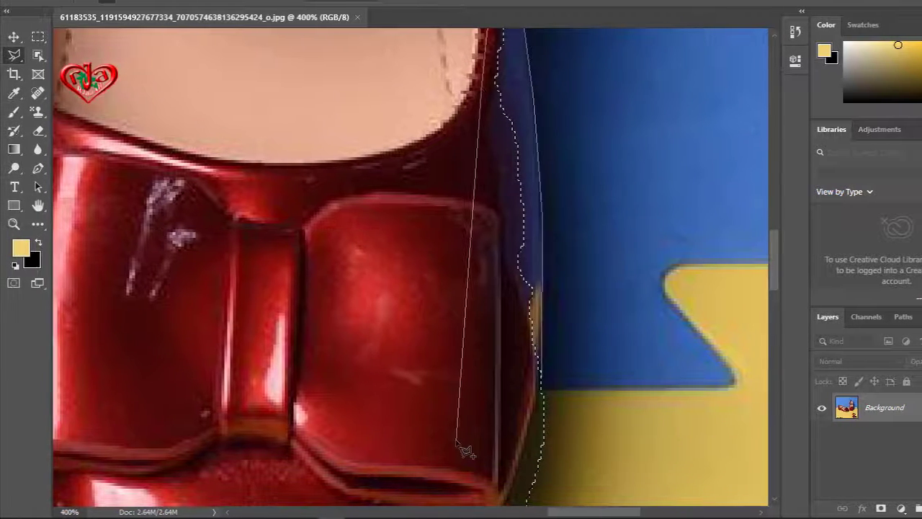
left_click(457, 440)
left_click(483, 396)
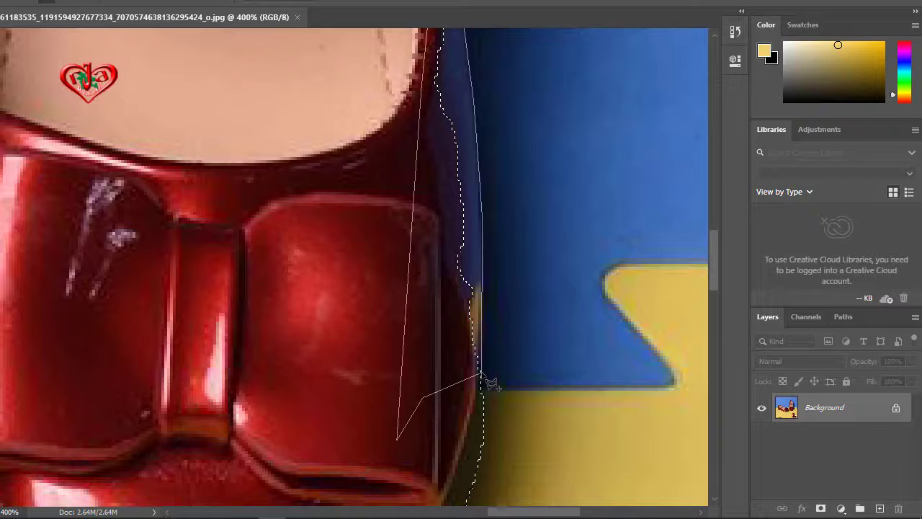
double_click(484, 376)
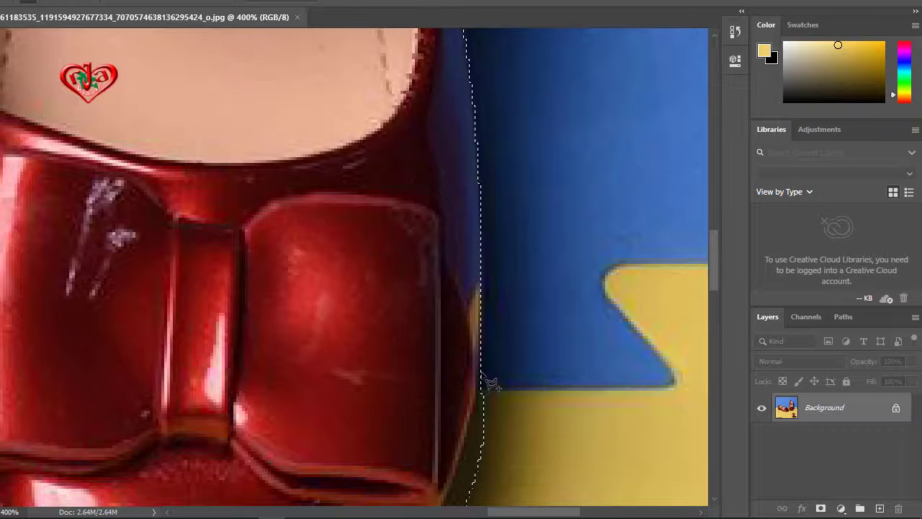
Pan from the bow up to the strap to check the refined selection edge
mouse_move(458, 262)
left_mouse_down()
mouse_move(478, 294)
mouse_move(469, 353)
left_mouse_up()
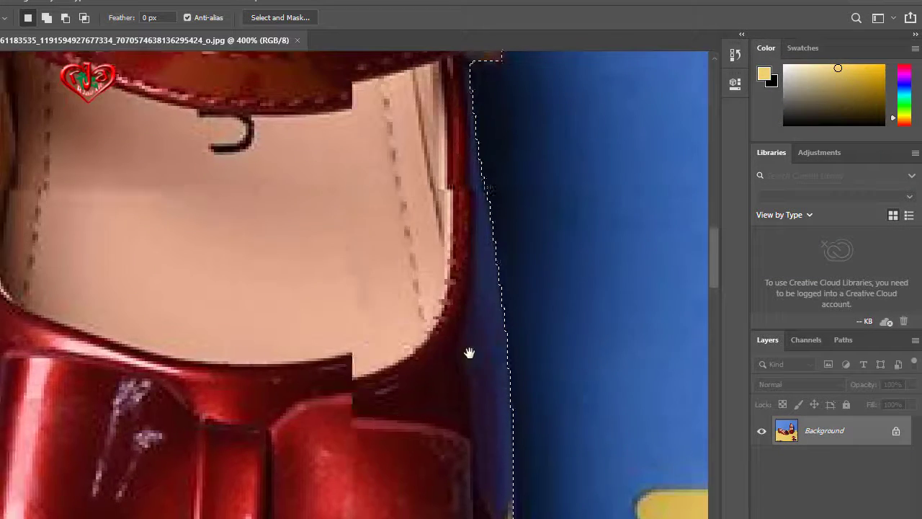
left_click_drag(485, 396, 479, 255)
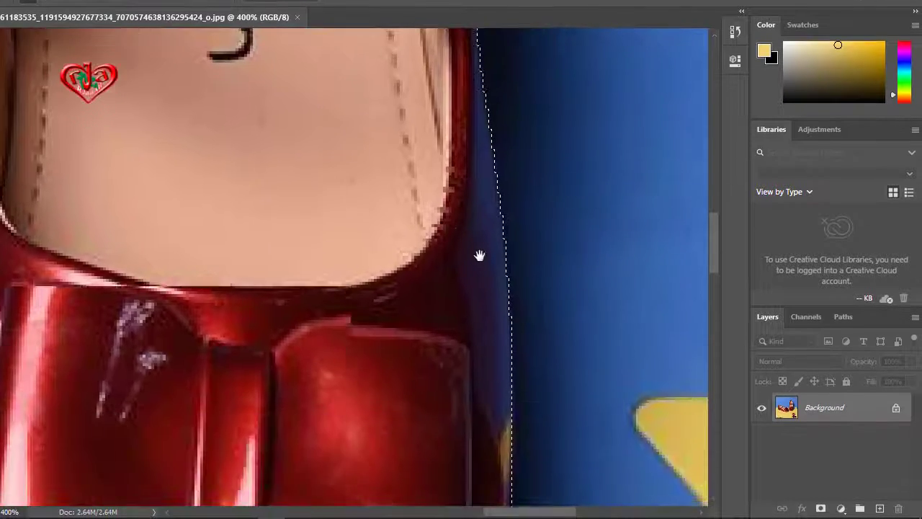
mouse_move(473, 295)
left_mouse_down()
mouse_move(465, 247)
mouse_move(463, 319)
left_mouse_up()
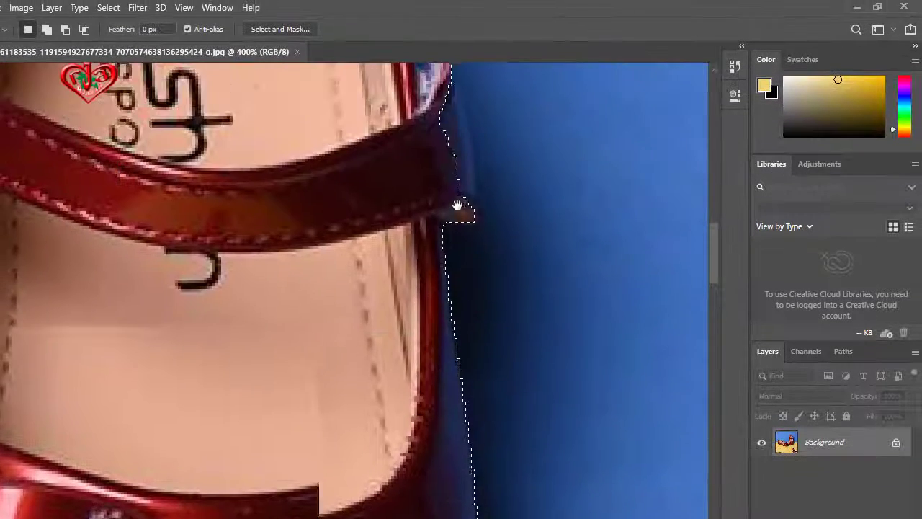
left_click_drag(461, 208, 486, 315)
left_click_drag(477, 267, 487, 307)
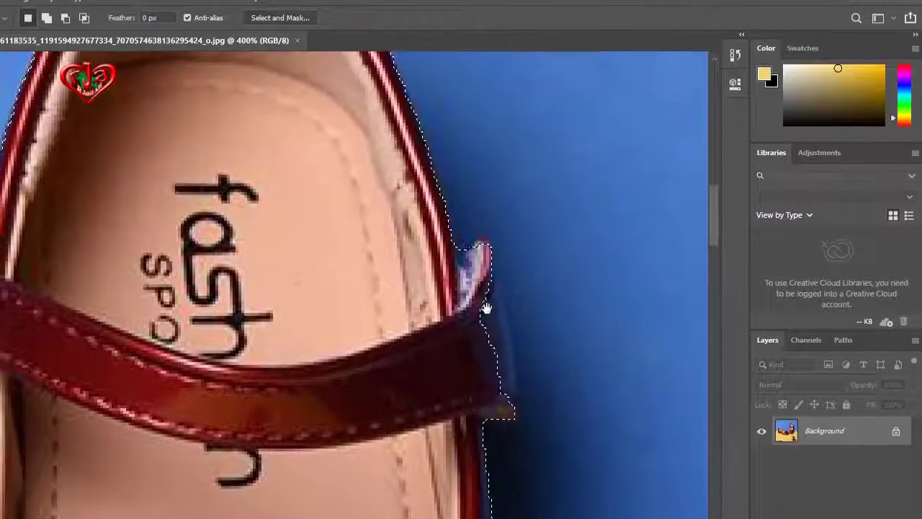